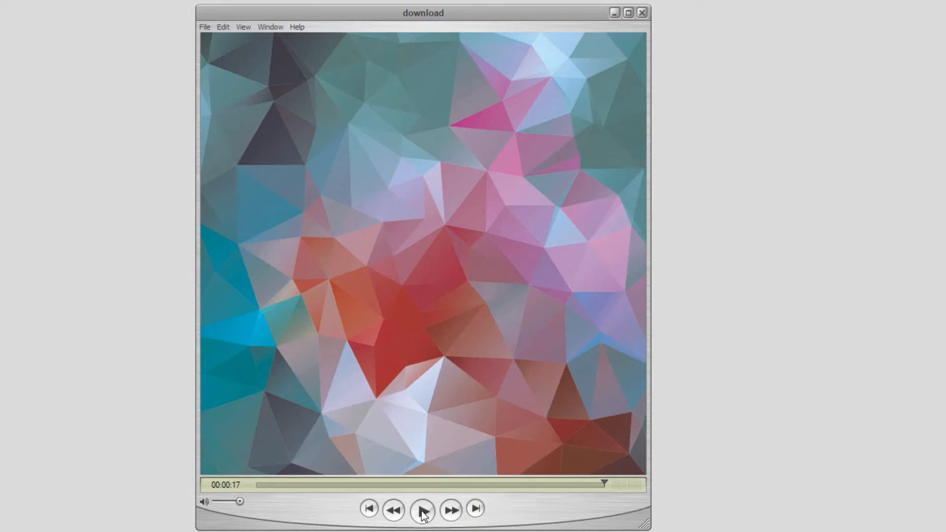
Play the finished color-changing animation and close the video player
{"action": "left_click", "coordinate": [422, 511]}
{"action": "left_click", "coordinate": [641, 13]}
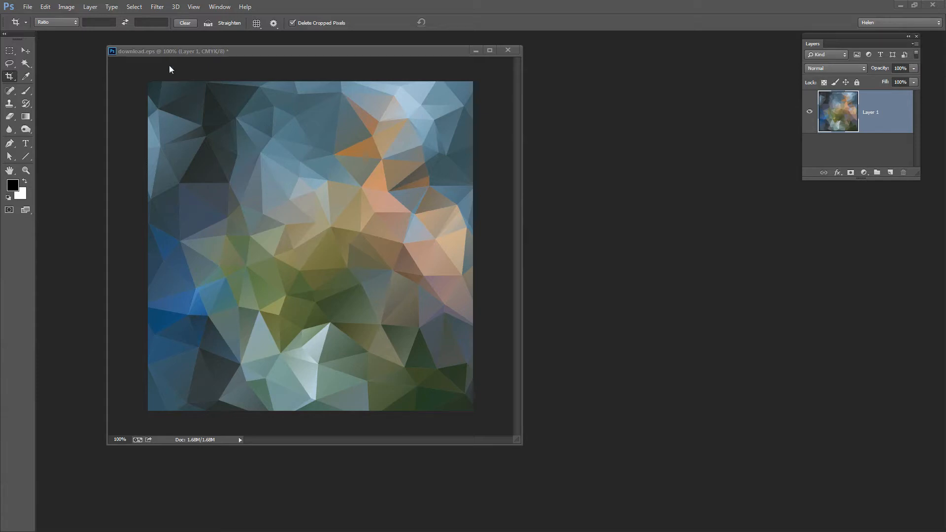
Add a Hue/Saturation adjustment layer above Layer 1, set its Hue to +24 and put away its properties
{"action": "left_click", "coordinate": [90, 8]}
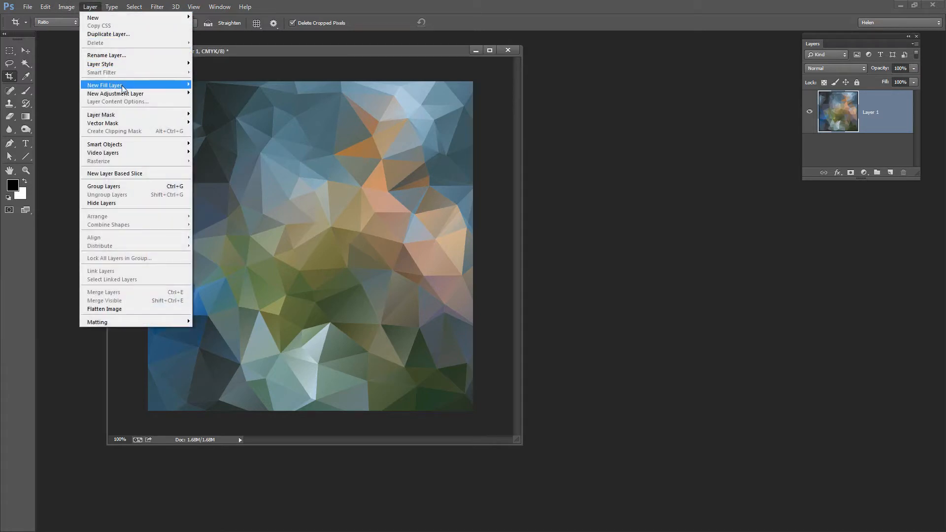
{"action": "mouse_move", "coordinate": [123, 94]}
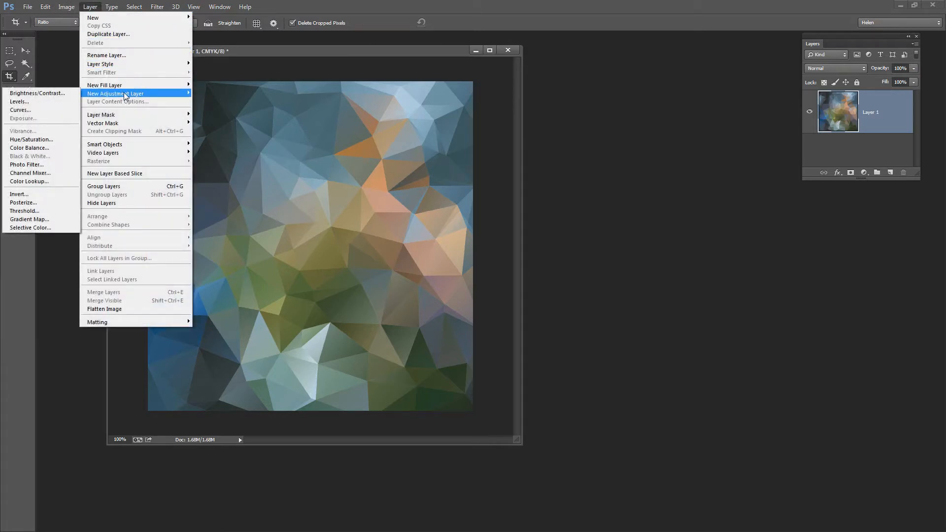
{"action": "left_click", "coordinate": [50, 140]}
{"action": "left_click", "coordinate": [408, 306]}
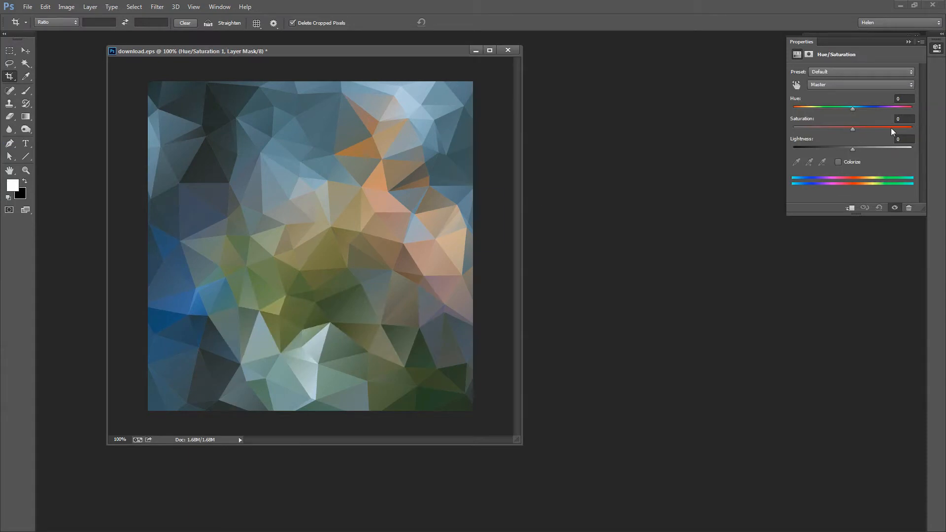
{"action": "left_click", "coordinate": [854, 111]}
{"action": "mouse_move", "coordinate": [855, 112]}
{"action": "left_mouse_down"}
{"action": "mouse_move", "coordinate": [919, 116]}
{"action": "mouse_move", "coordinate": [856, 120]}
{"action": "mouse_move", "coordinate": [868, 111]}
{"action": "left_mouse_up"}
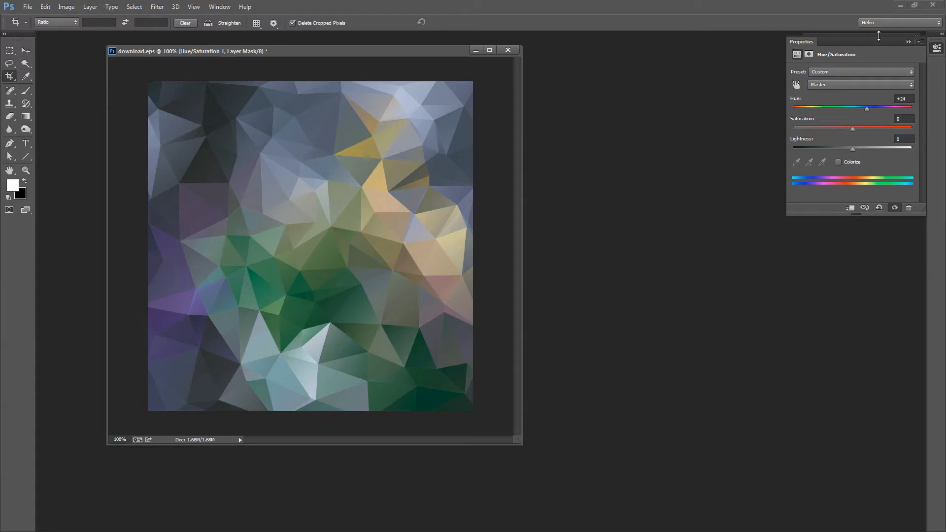
{"action": "left_click_drag", "start_coordinate": [811, 43], "coordinate": [618, 131]}
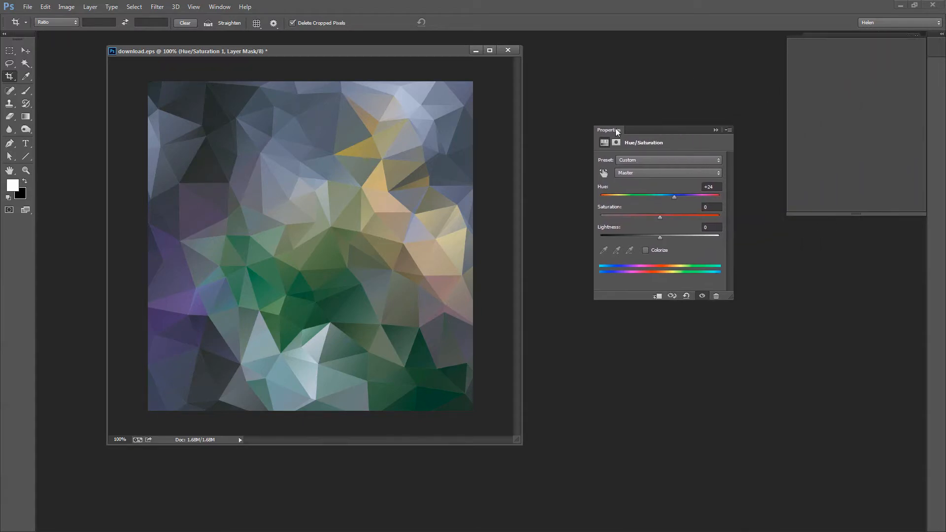
{"action": "left_click", "coordinate": [730, 124]}
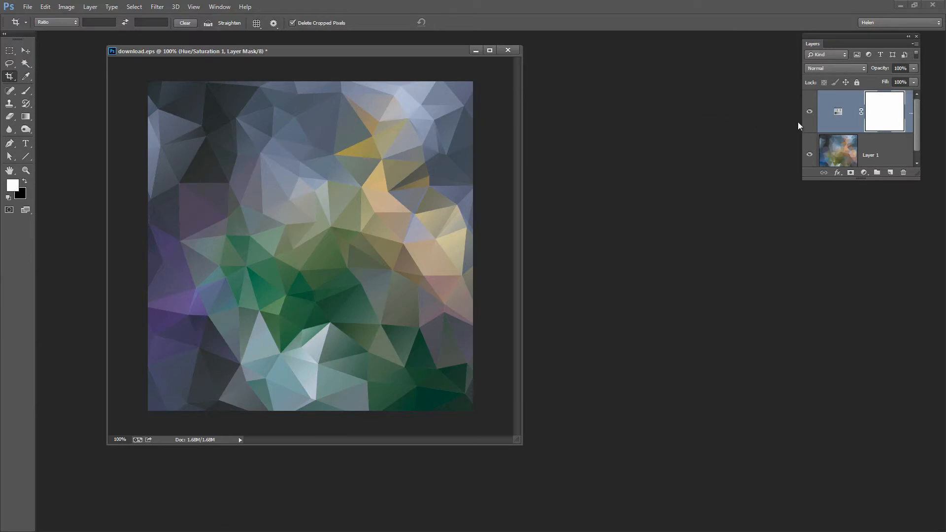
Enlarge the Layers panel and place it beside the document window
{"action": "left_click_drag", "start_coordinate": [847, 102], "coordinate": [923, 332]}
{"action": "left_click_drag", "start_coordinate": [840, 40], "coordinate": [712, 70]}
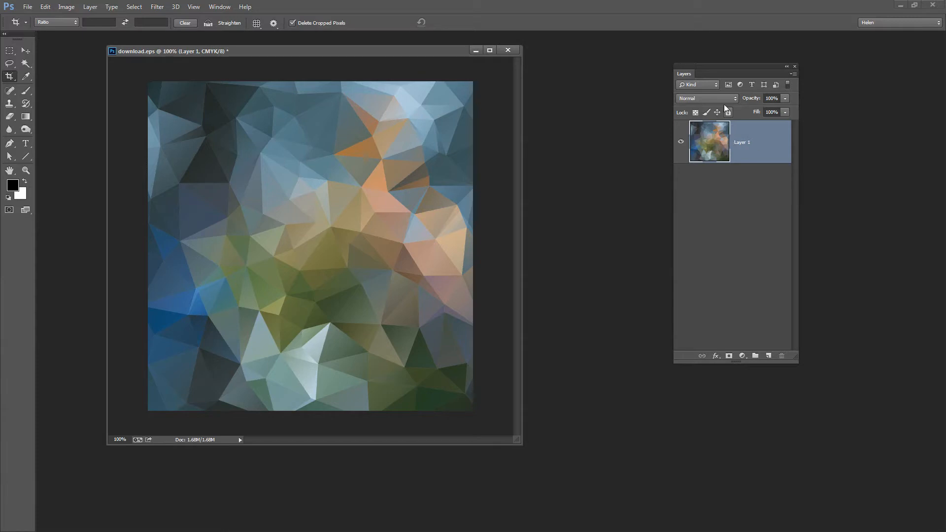
{"action": "left_click_drag", "start_coordinate": [700, 74], "coordinate": [589, 73]}
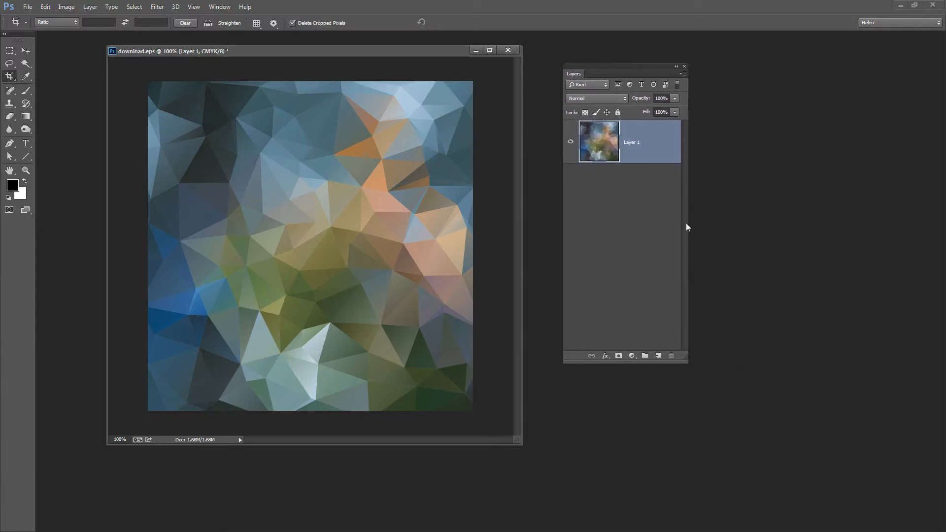
{"action": "left_click_drag", "start_coordinate": [686, 355], "coordinate": [737, 368]}
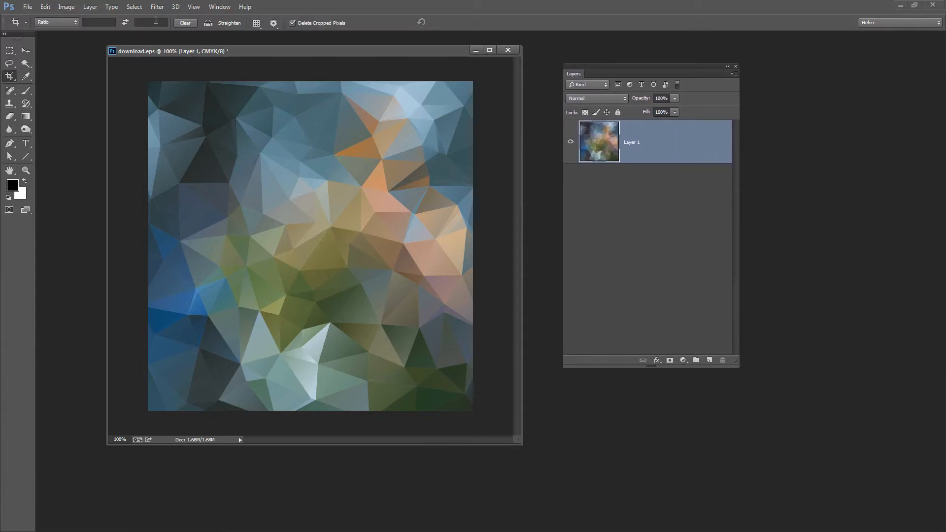
{"action": "left_click", "coordinate": [219, 6]}
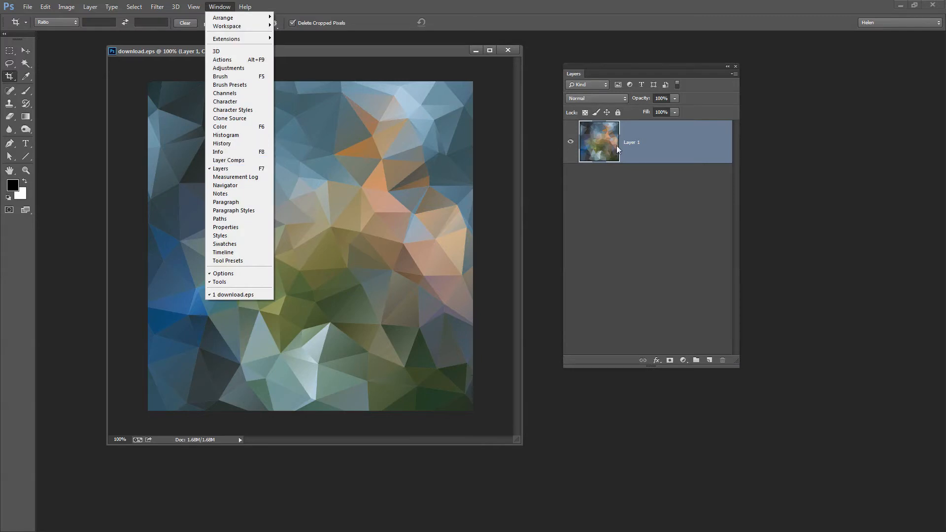
{"action": "left_click", "coordinate": [641, 151]}
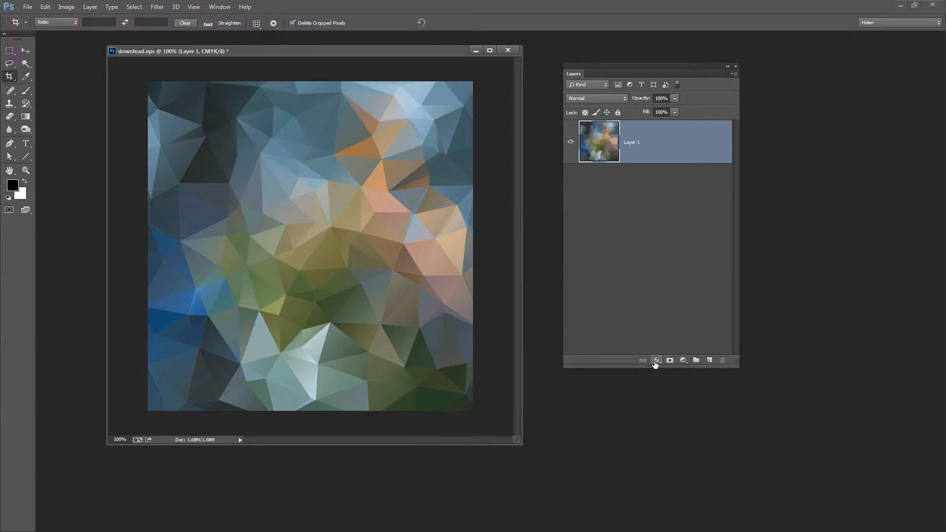
Add a Color Overlay effect to Layer 1 and set its overlay color to white
{"action": "left_click", "coordinate": [656, 361]}
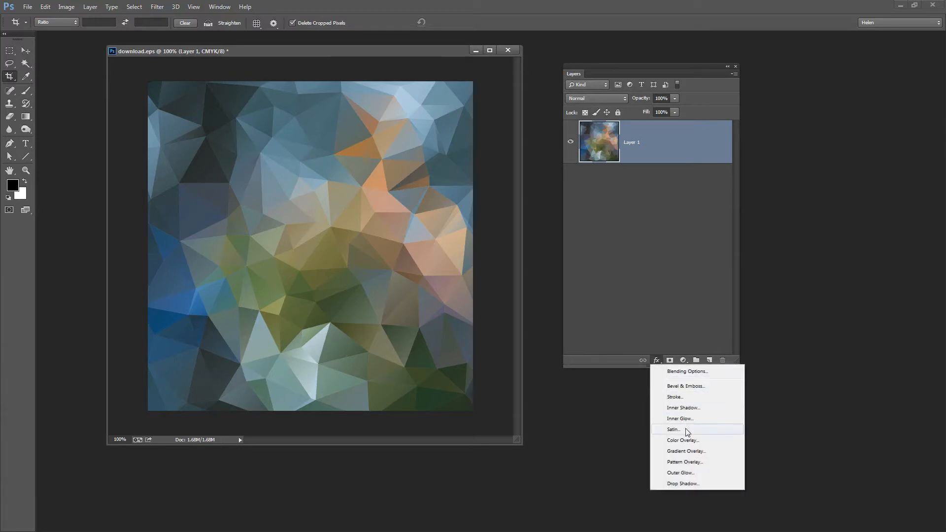
{"action": "left_click", "coordinate": [681, 442]}
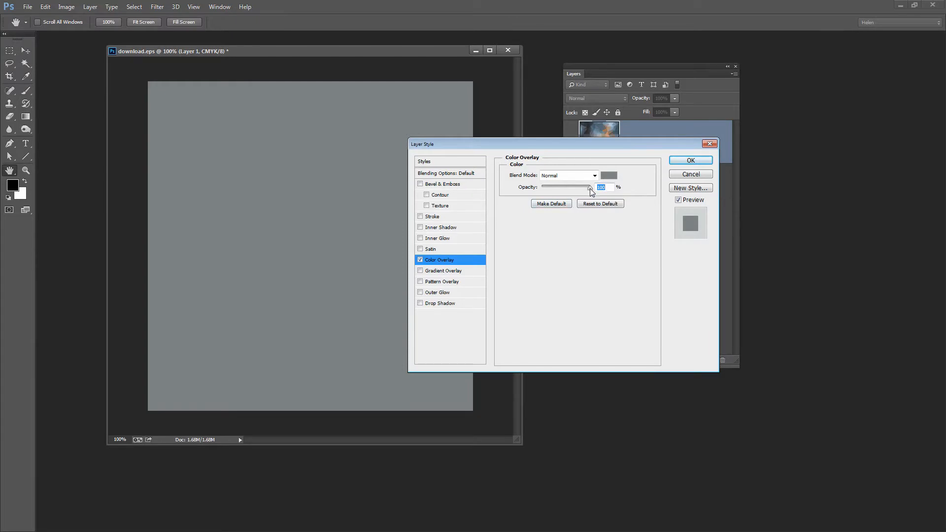
{"action": "left_click", "coordinate": [609, 175]}
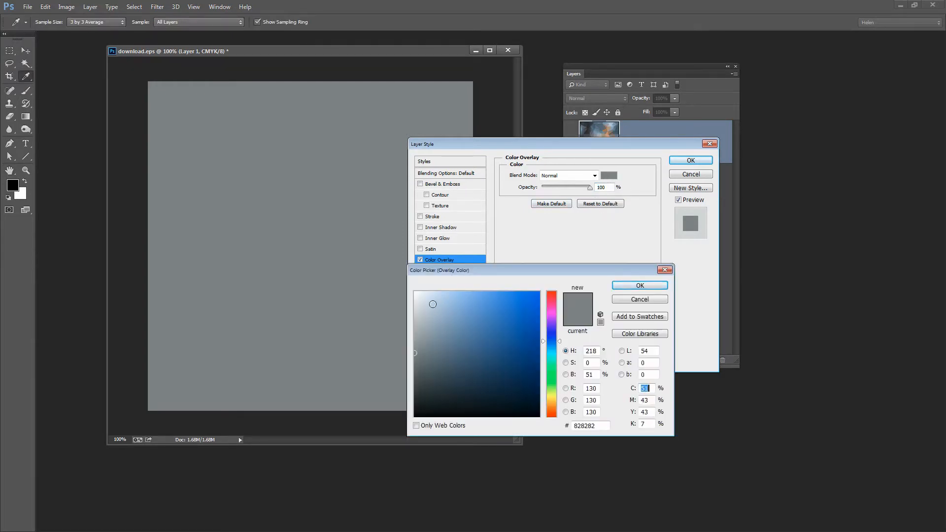
{"action": "left_click", "coordinate": [415, 292]}
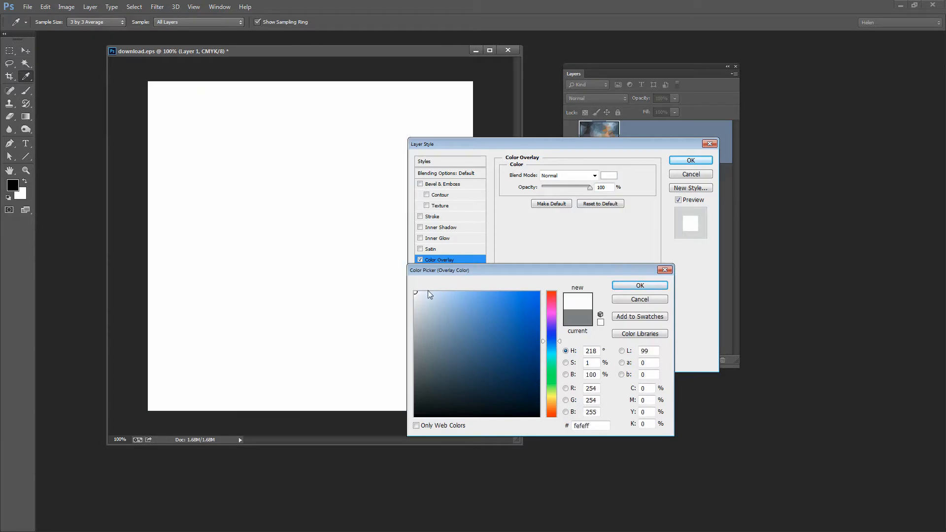
{"action": "left_click", "coordinate": [636, 285]}
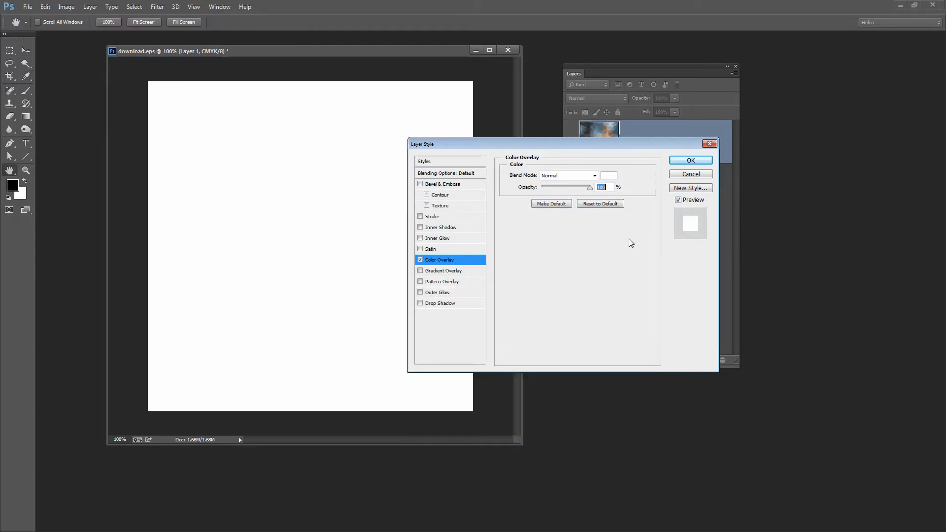
Set the Color Overlay's blend mode to Color Dodge and its opacity to 0%, and apply the layer style
{"action": "left_click", "coordinate": [562, 178]}
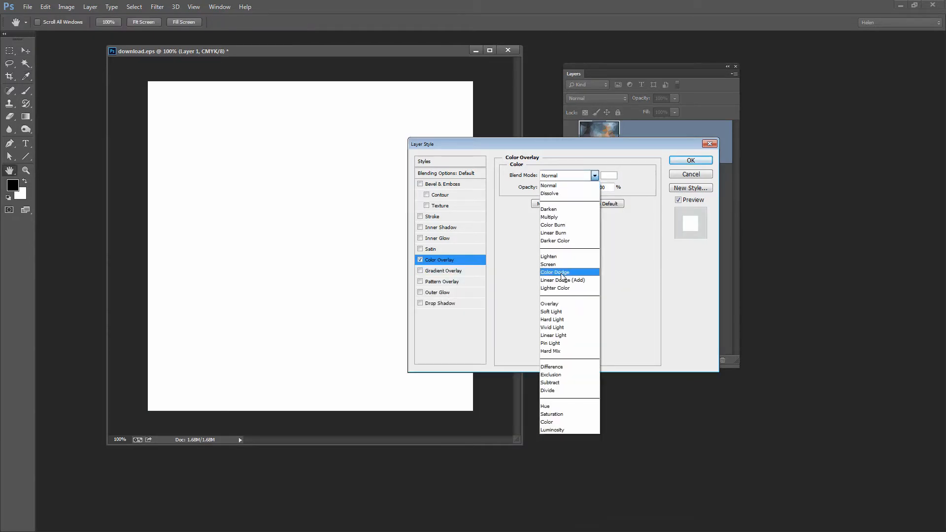
{"action": "left_click", "coordinate": [563, 276]}
{"action": "left_click_drag", "start_coordinate": [591, 190], "coordinate": [541, 190]}
{"action": "left_click", "coordinate": [692, 160]}
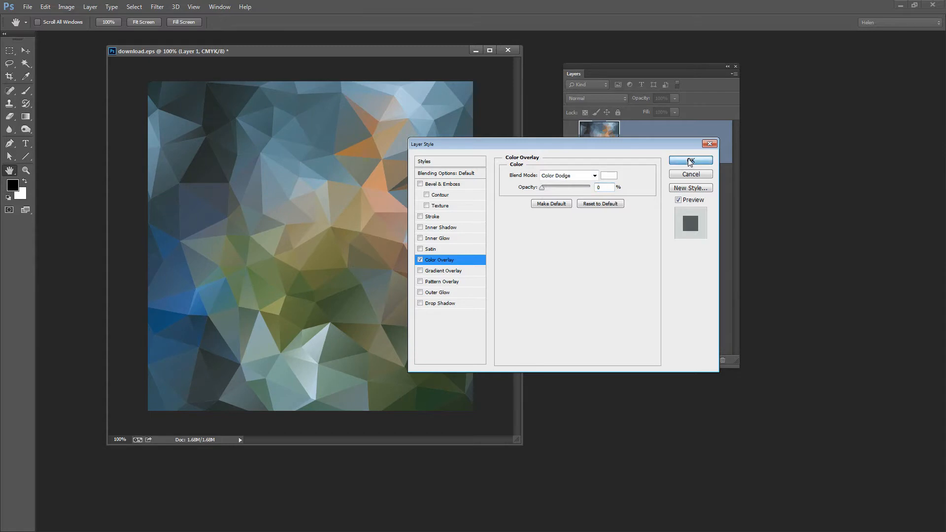
{"action": "key", "text": "c"}
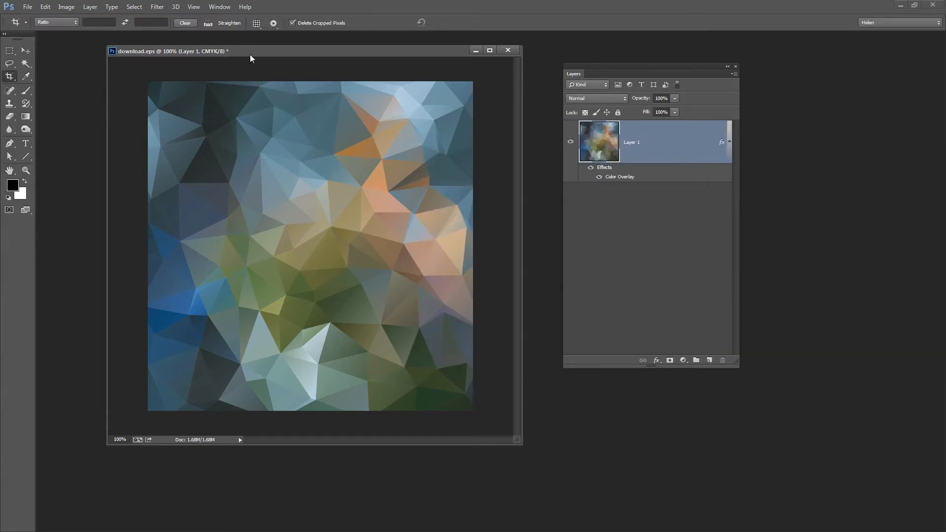
Shrink the document window around the image and open the Timeline as an enlarged floating panel
{"action": "left_click_drag", "start_coordinate": [251, 54], "coordinate": [205, 47]}
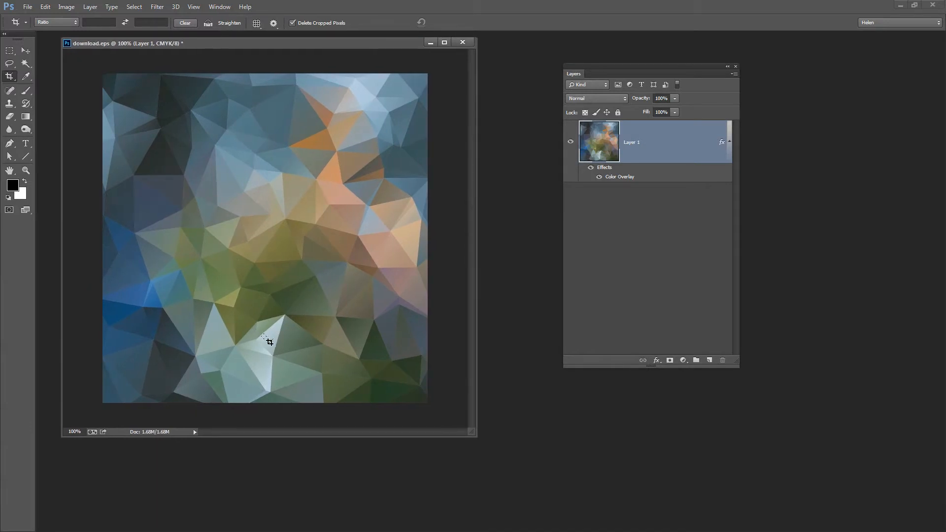
{"action": "left_click_drag", "start_coordinate": [476, 435], "coordinate": [433, 397]}
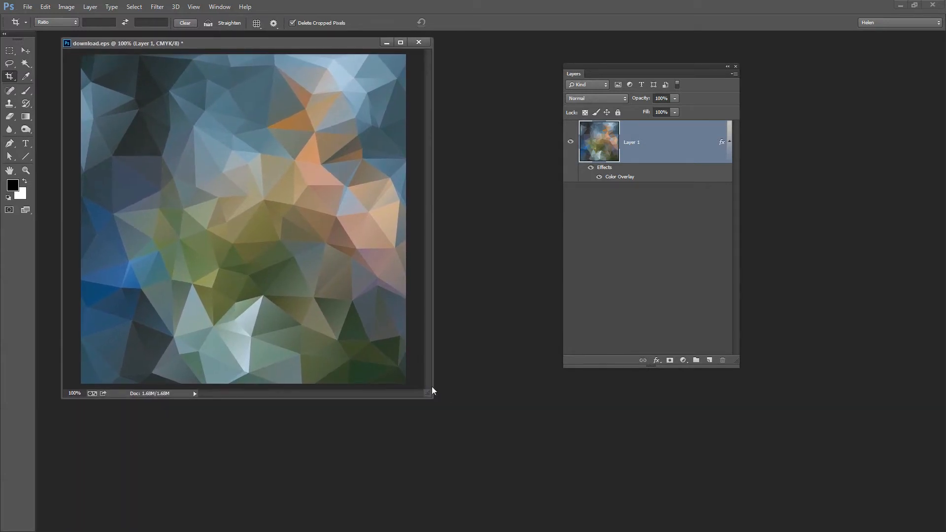
{"action": "left_click", "coordinate": [216, 9]}
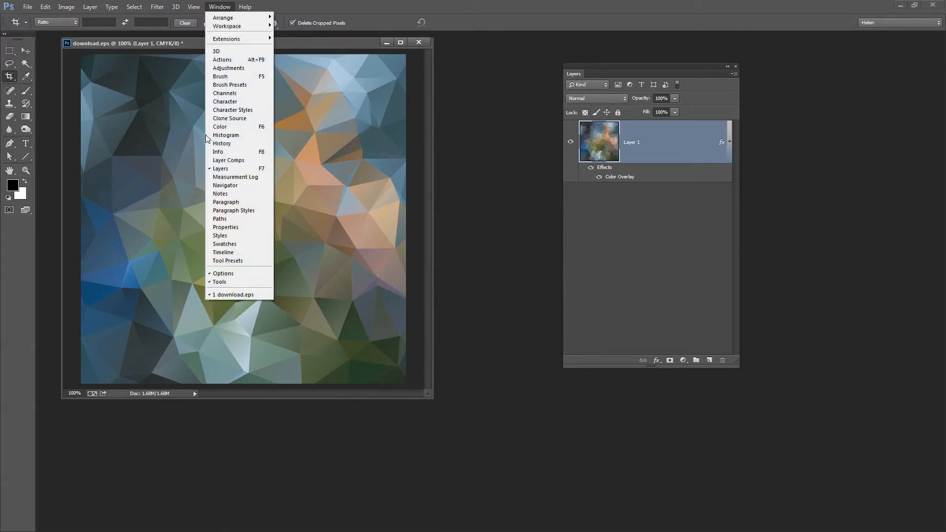
{"action": "left_click", "coordinate": [220, 252]}
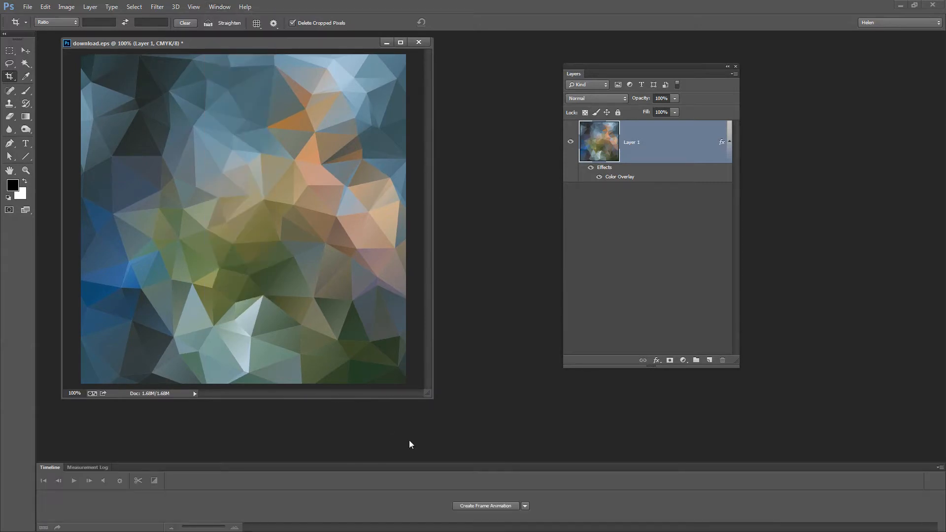
{"action": "left_click_drag", "start_coordinate": [460, 468], "coordinate": [465, 352]}
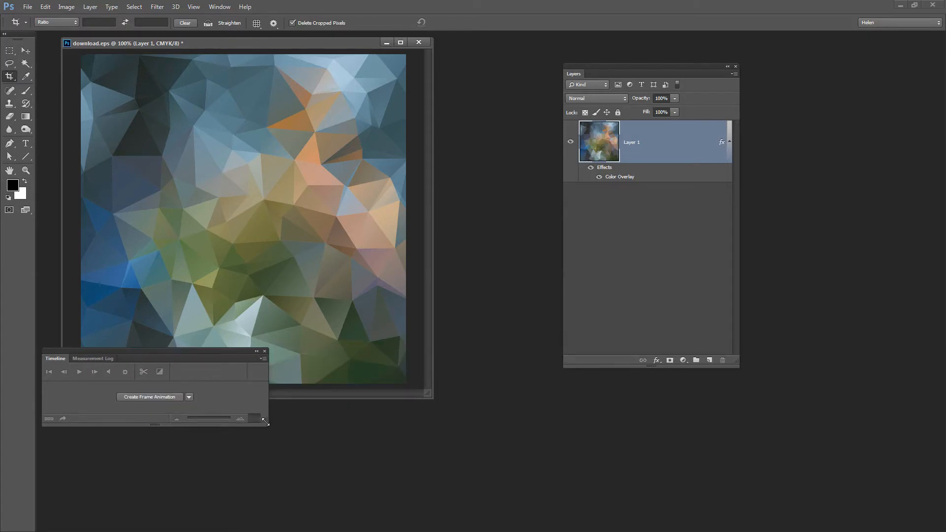
{"action": "left_click_drag", "start_coordinate": [265, 421], "coordinate": [531, 488]}
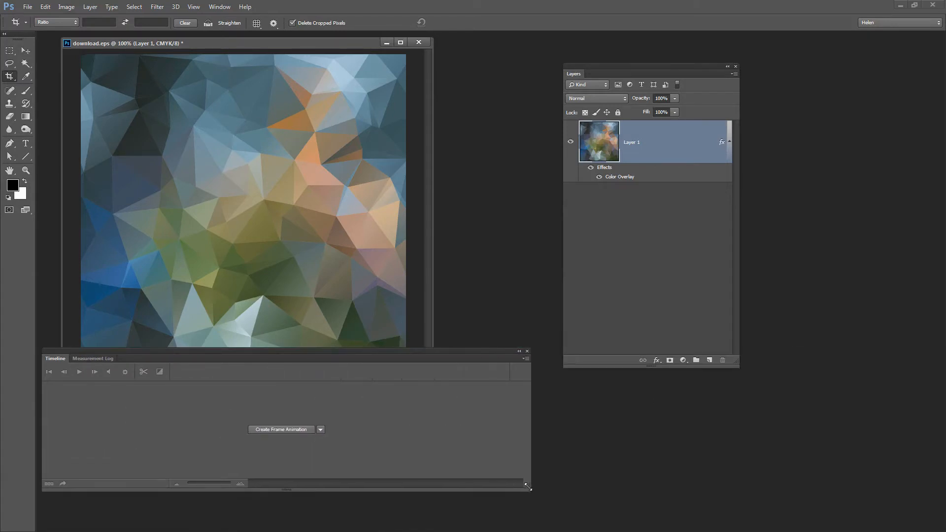
Create a video timeline for the document and widen it to show the whole Layer 1 clip
{"action": "left_click", "coordinate": [321, 429]}
{"action": "left_click", "coordinate": [290, 440]}
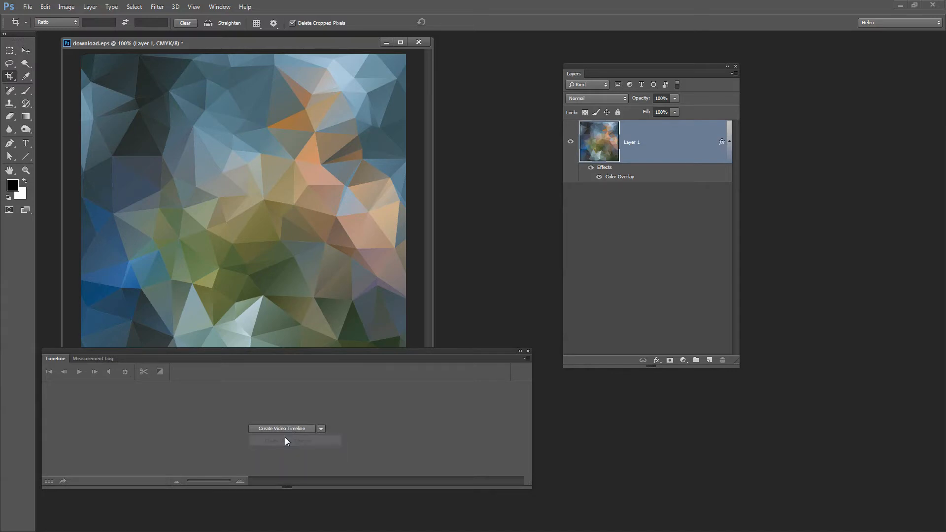
{"action": "left_click", "coordinate": [285, 429]}
{"action": "left_click", "coordinate": [288, 433]}
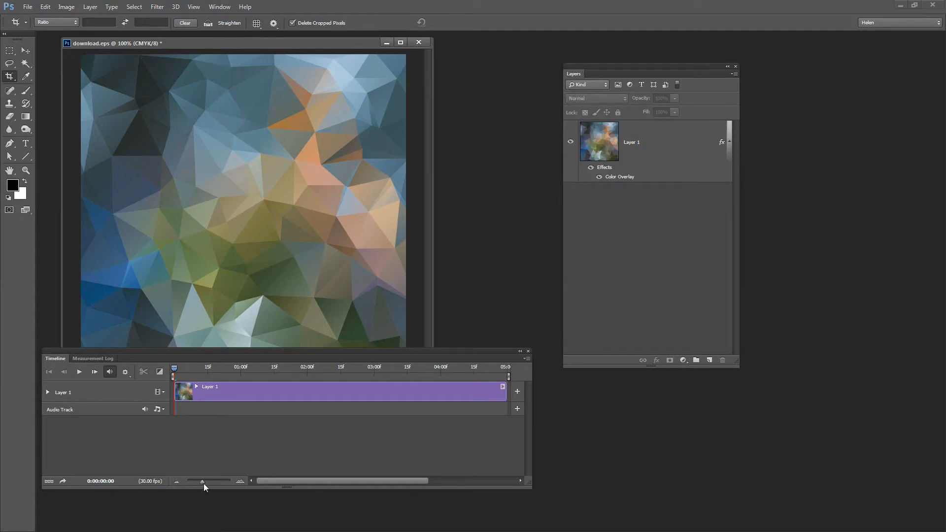
{"action": "left_click_drag", "start_coordinate": [203, 483], "coordinate": [207, 483]}
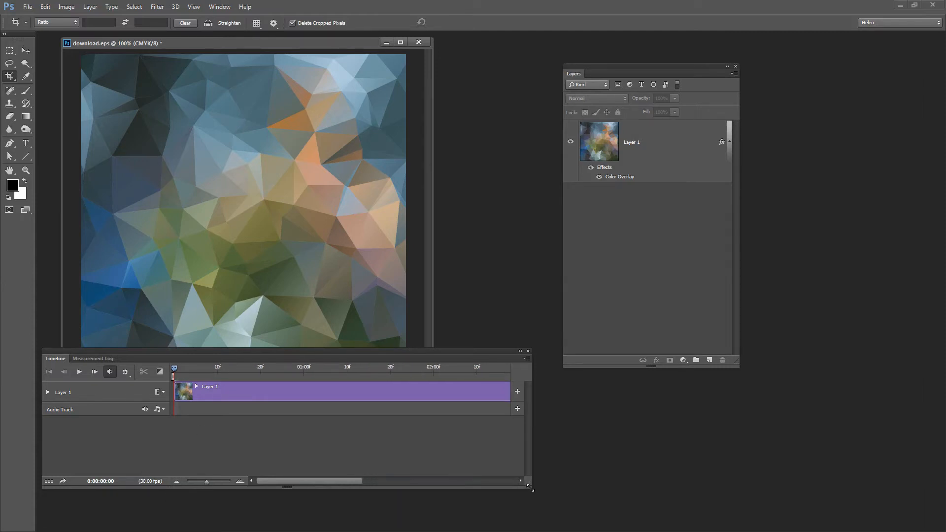
{"action": "left_click_drag", "start_coordinate": [529, 483], "coordinate": [852, 515]}
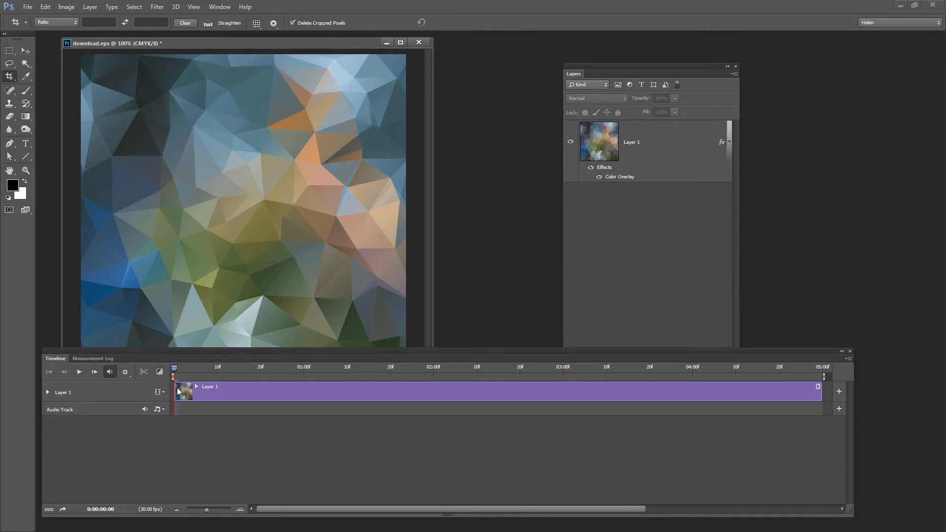
Expand Layer 1's animation properties and enable Style keyframing at the start of the timeline
{"action": "left_click", "coordinate": [48, 392]}
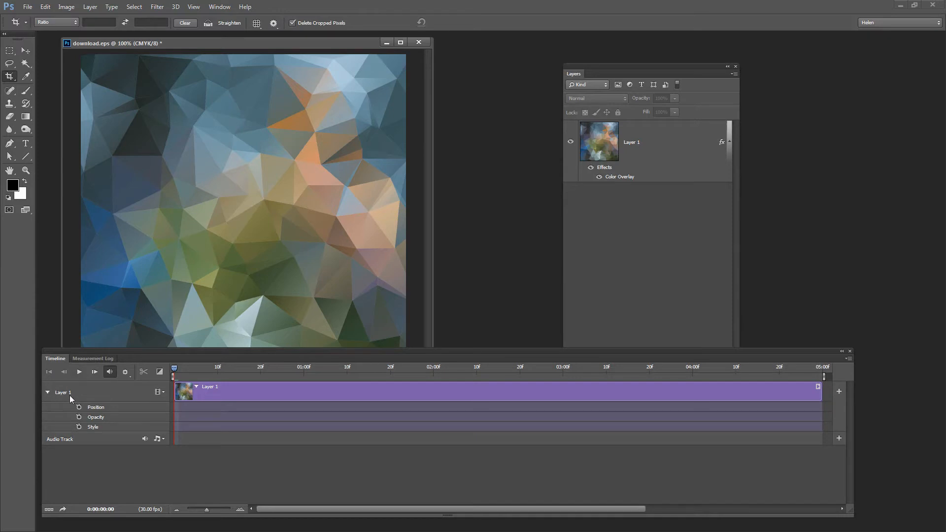
{"action": "left_click", "coordinate": [79, 427]}
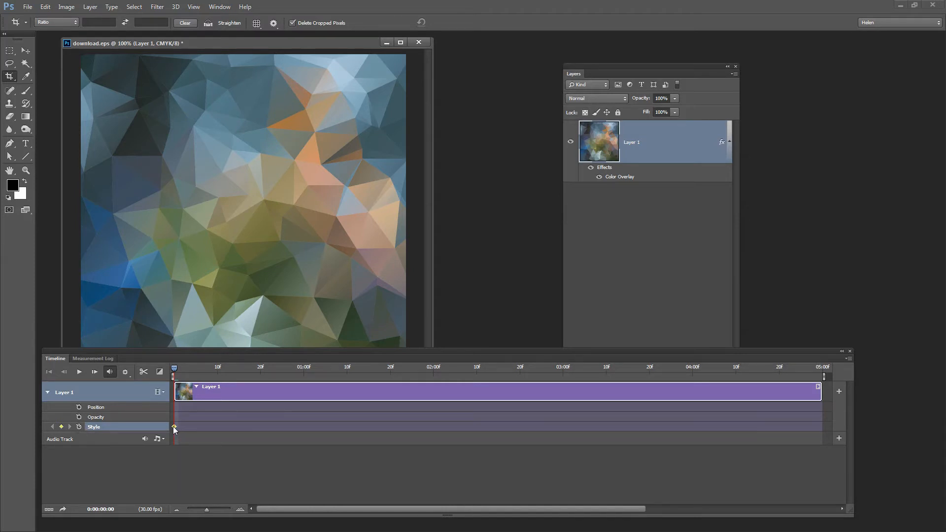
Move the playhead to frame 5 and change Layer 1's Color Overlay color to blue #2e6992
{"action": "left_click_drag", "start_coordinate": [174, 367], "coordinate": [197, 368]}
{"action": "left_click_drag", "start_coordinate": [600, 72], "coordinate": [516, 72]}
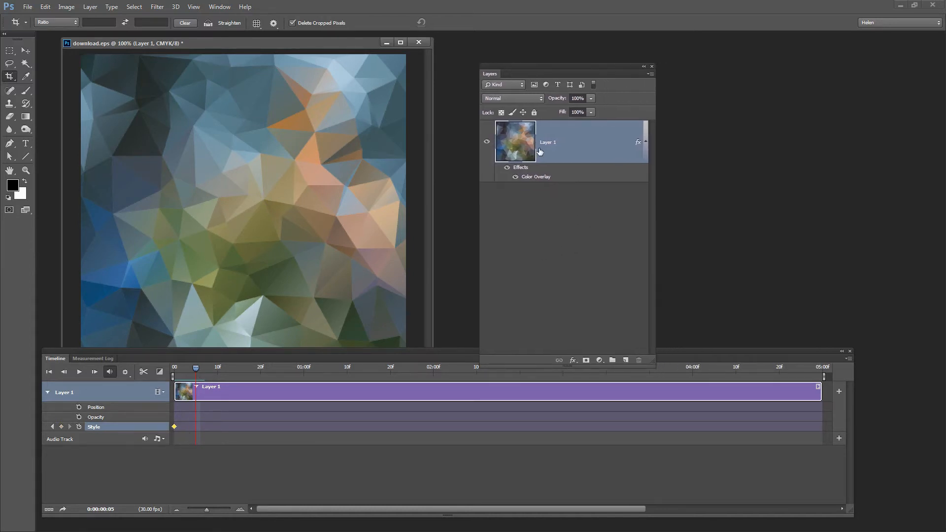
{"action": "double_click", "coordinate": [532, 178]}
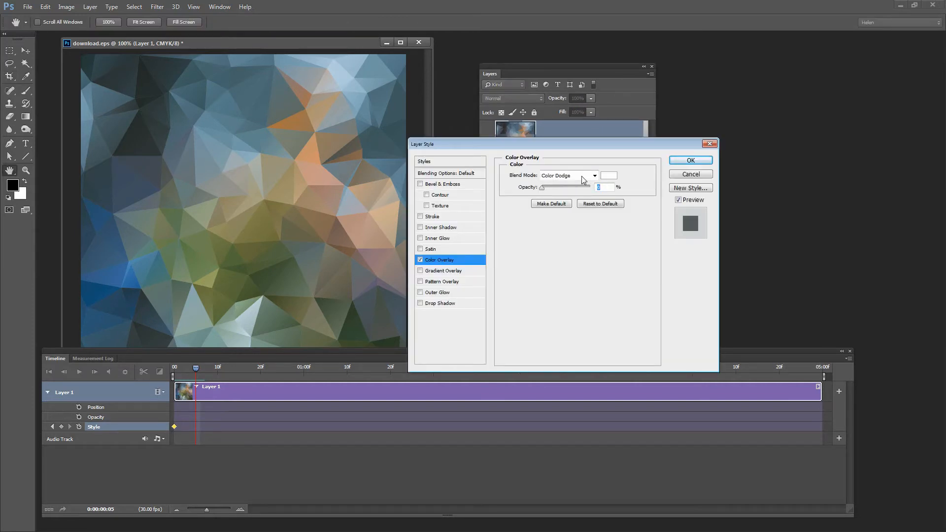
{"action": "left_click", "coordinate": [609, 175]}
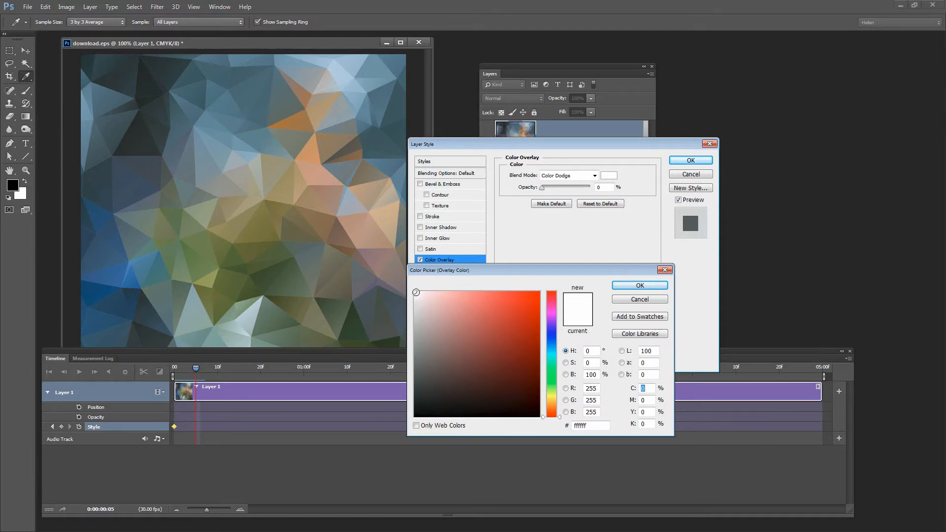
{"action": "mouse_move", "coordinate": [495, 333]}
{"action": "left_mouse_down"}
{"action": "mouse_move", "coordinate": [505, 334]}
{"action": "mouse_move", "coordinate": [499, 345]}
{"action": "left_mouse_up"}
{"action": "left_click", "coordinate": [551, 345]}
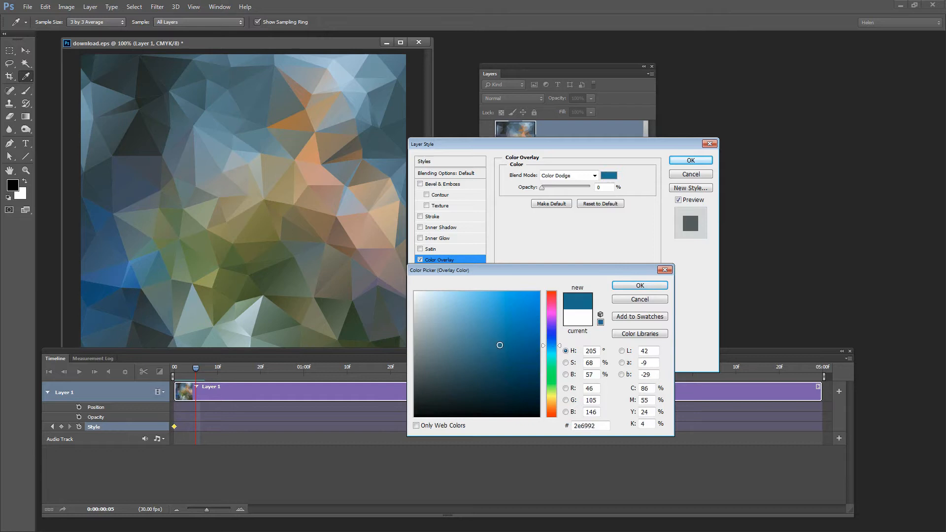
{"action": "left_click", "coordinate": [638, 286]}
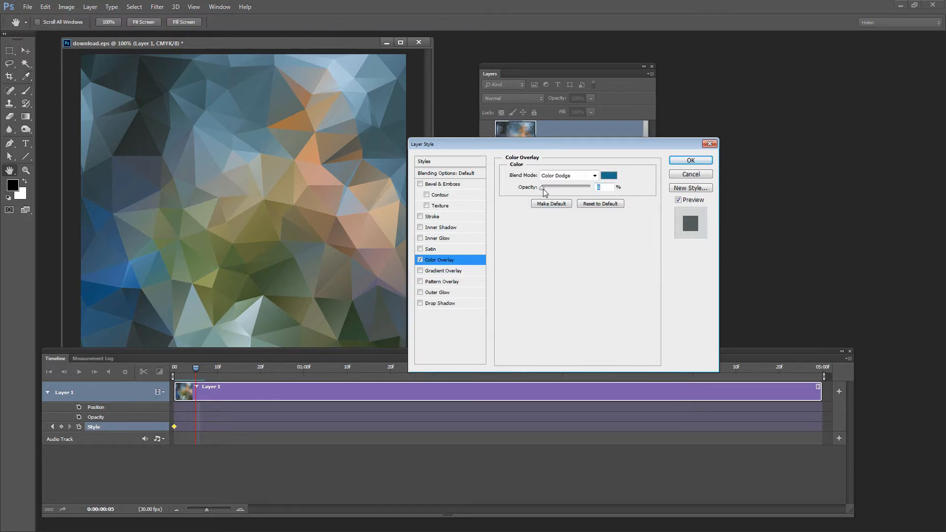
Raise the Color Overlay's opacity to 51% and apply the layer style at frame 5
{"action": "left_click_drag", "start_coordinate": [544, 191], "coordinate": [568, 197]}
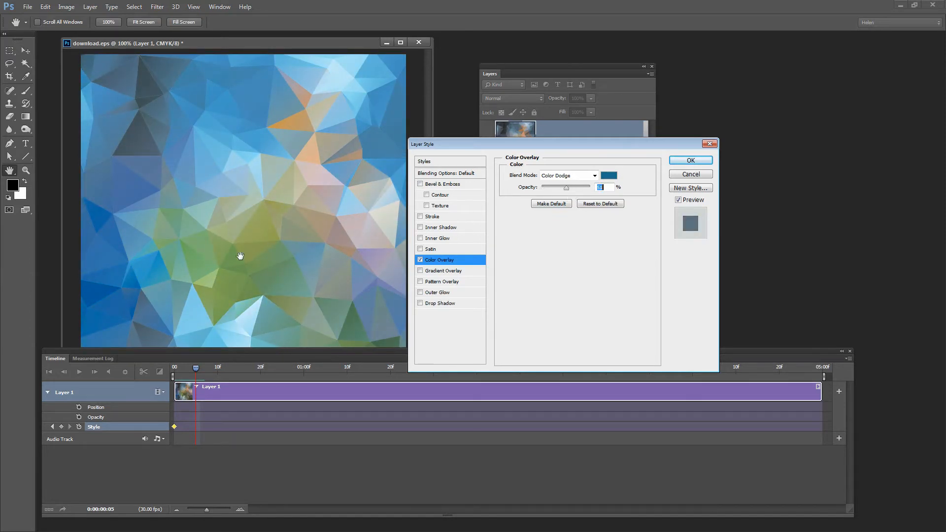
{"action": "left_click", "coordinate": [691, 160]}
{"action": "key", "text": "c"}
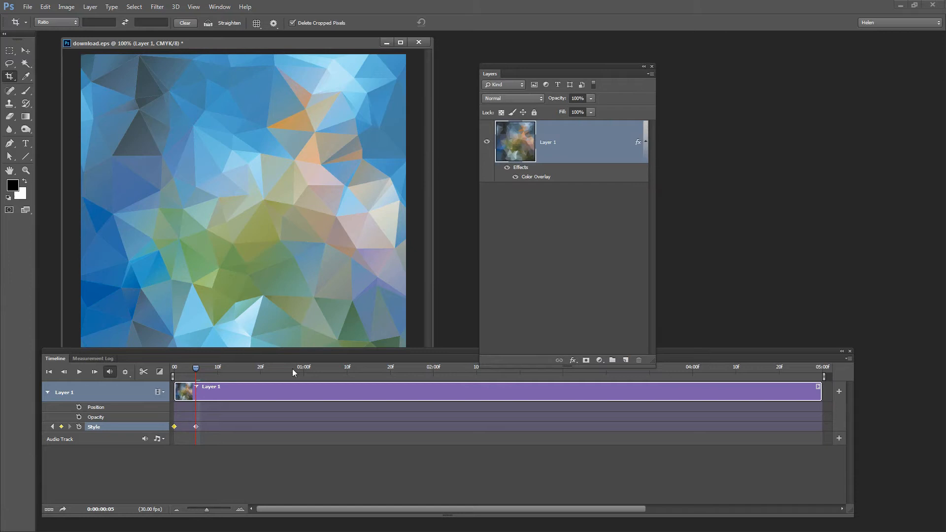
Move the playhead to frame 10 and keyframe the Color Overlay with teal #278b85
{"action": "left_click", "coordinate": [174, 427]}
{"action": "left_click_drag", "start_coordinate": [196, 368], "coordinate": [217, 371]}
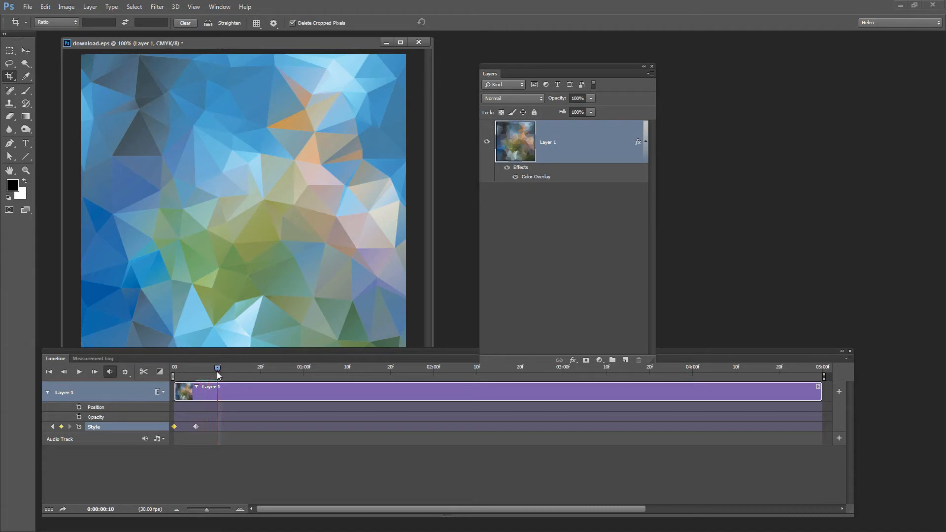
{"action": "double_click", "coordinate": [534, 178]}
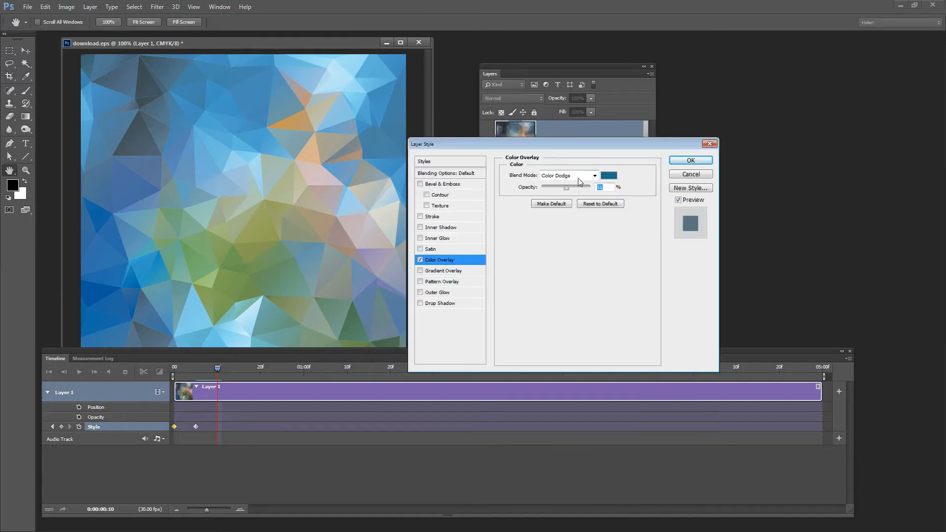
{"action": "left_click", "coordinate": [609, 176]}
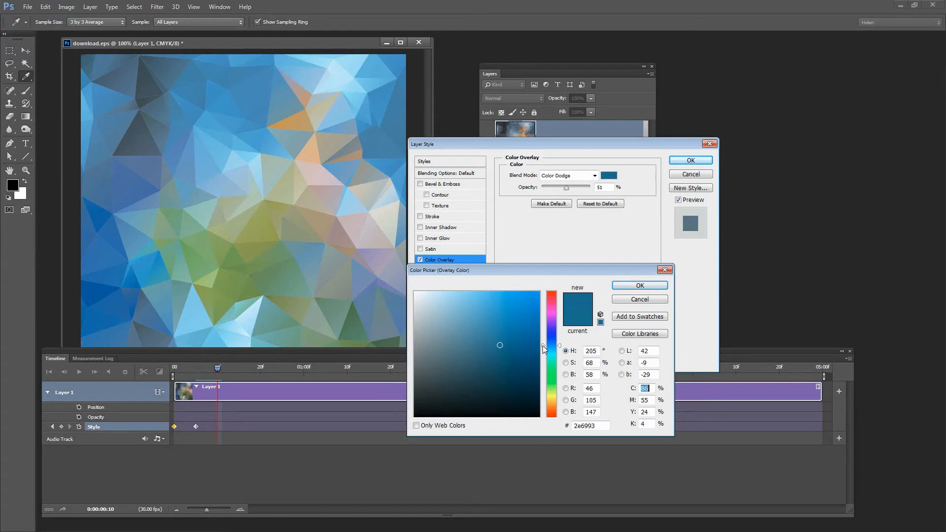
{"action": "left_click_drag", "start_coordinate": [544, 349], "coordinate": [544, 355]}
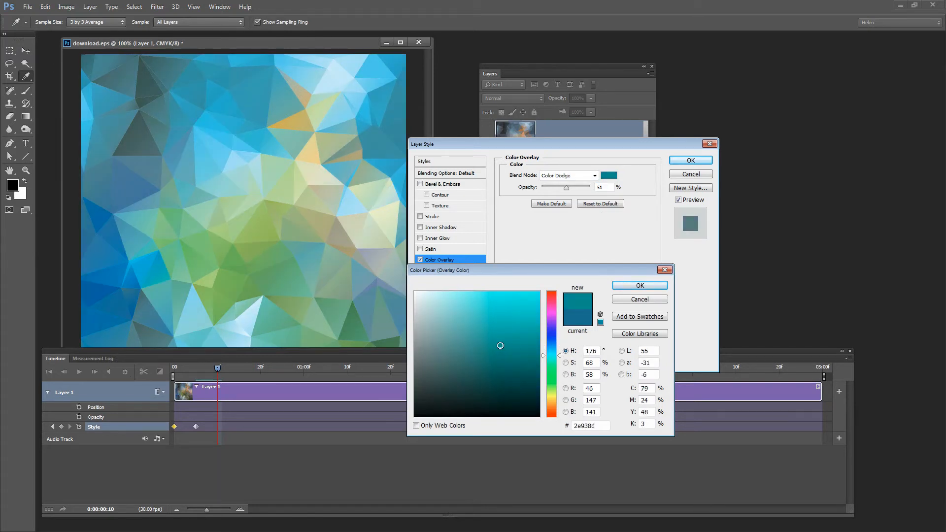
{"action": "left_click", "coordinate": [504, 349]}
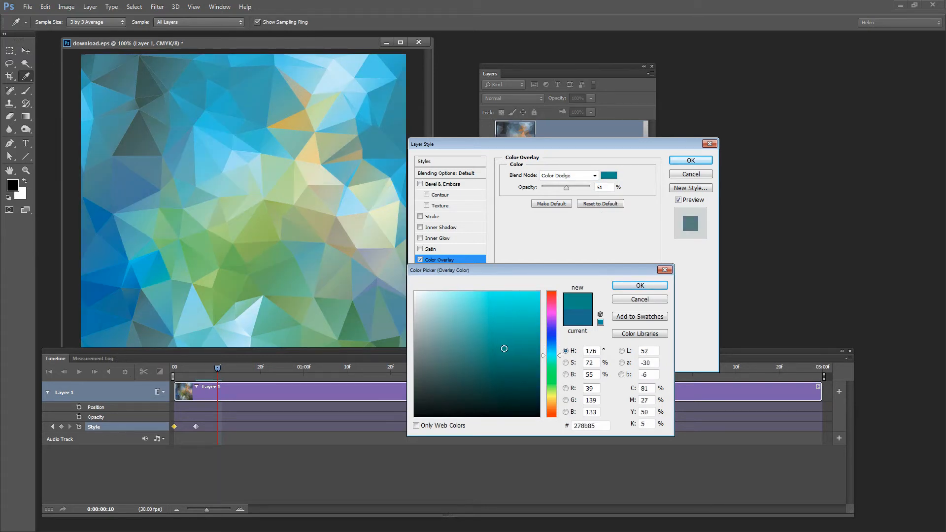
{"action": "left_click", "coordinate": [640, 286]}
{"action": "left_click", "coordinate": [690, 160]}
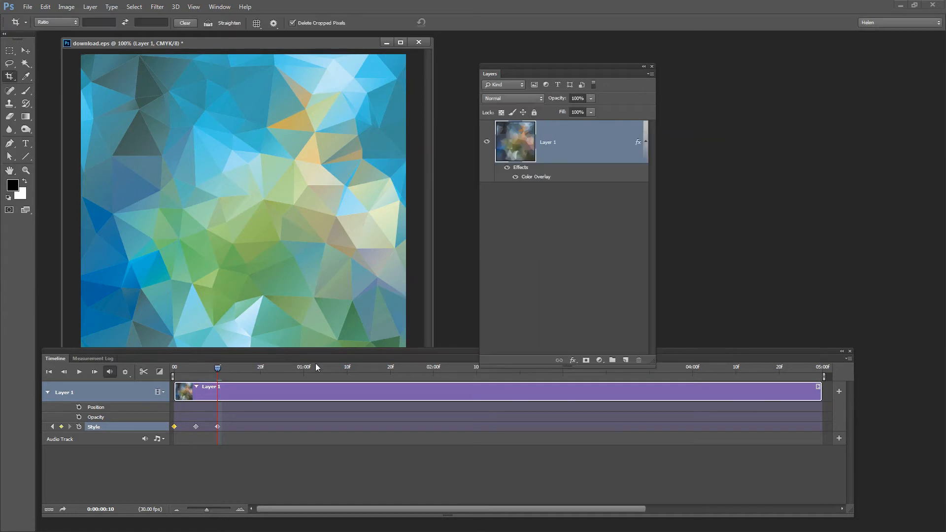
Move the playhead to frame 15 and keyframe the Color Overlay with blue-green #268b53
{"action": "left_click_drag", "start_coordinate": [217, 370], "coordinate": [241, 369]}
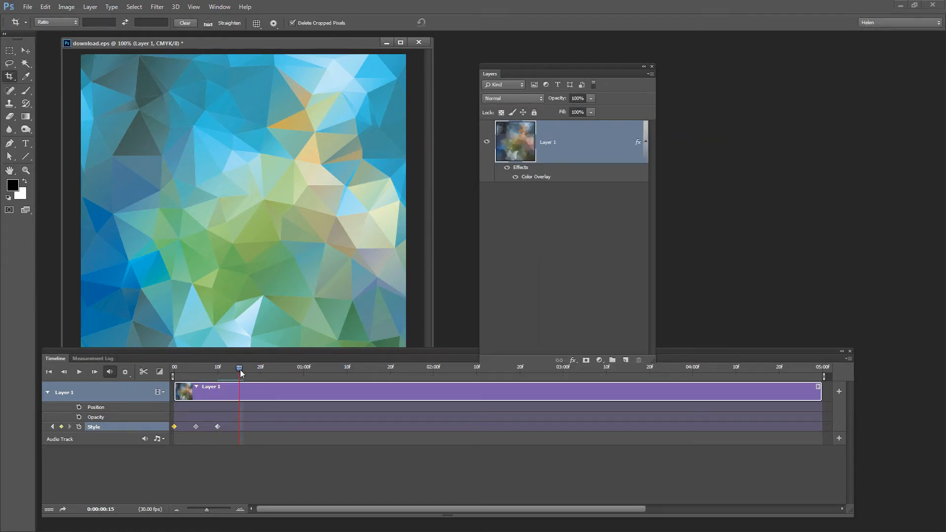
{"action": "double_click", "coordinate": [547, 179]}
{"action": "left_click", "coordinate": [608, 175]}
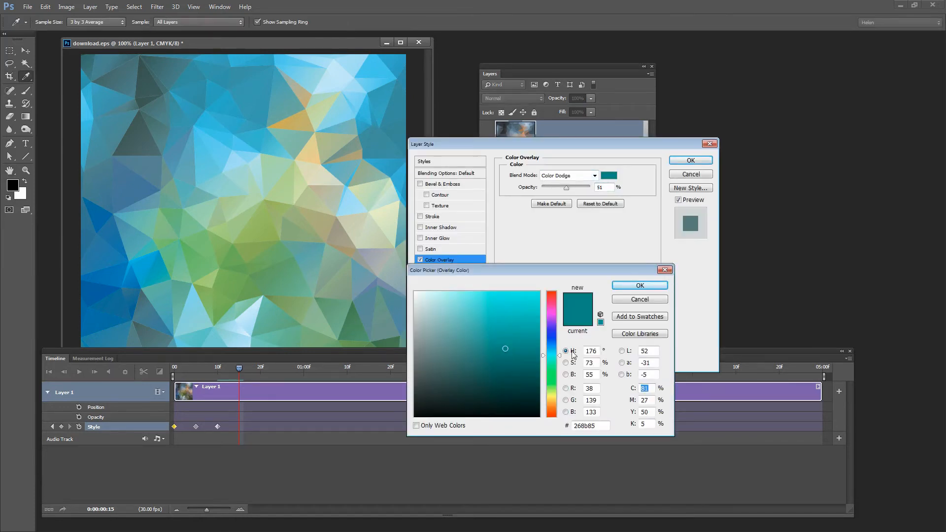
{"action": "left_click_drag", "start_coordinate": [544, 358], "coordinate": [545, 366]}
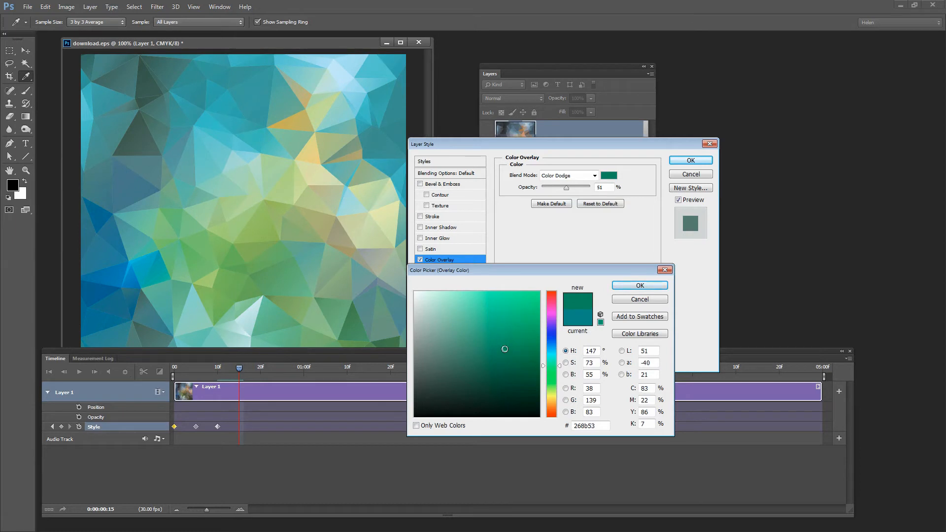
{"action": "left_click", "coordinate": [639, 285]}
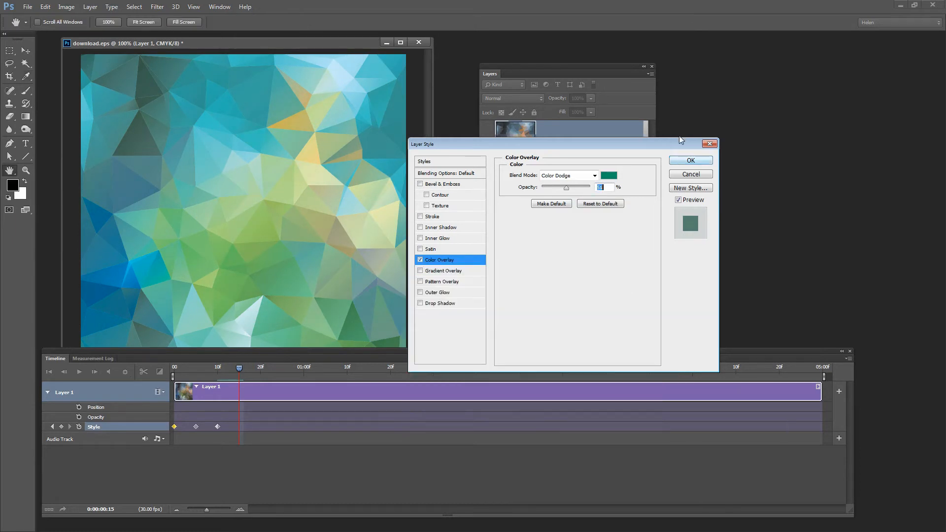
{"action": "left_click", "coordinate": [691, 160]}
Move the playhead to frame 20 and keyframe the Color Overlay with green #43a425
{"action": "left_click_drag", "start_coordinate": [236, 368], "coordinate": [259, 368]}
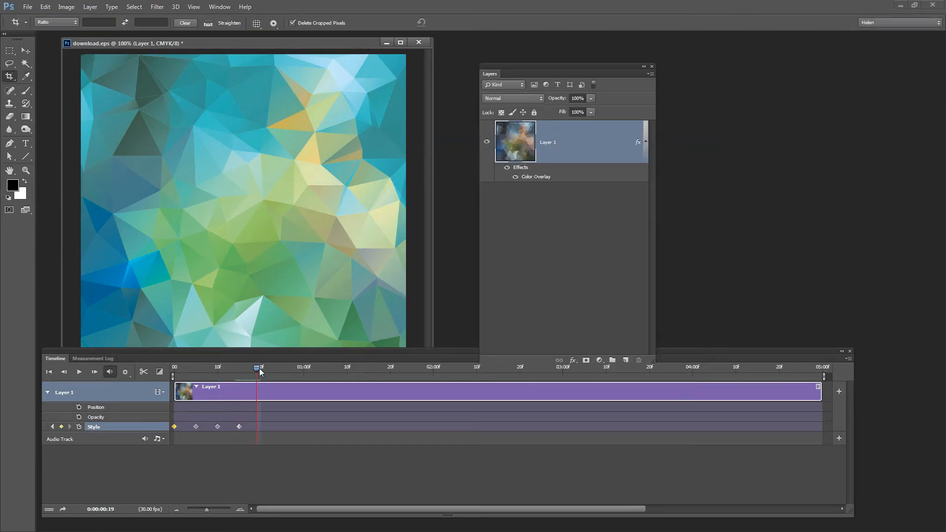
{"action": "double_click", "coordinate": [537, 178]}
{"action": "left_click", "coordinate": [609, 176]}
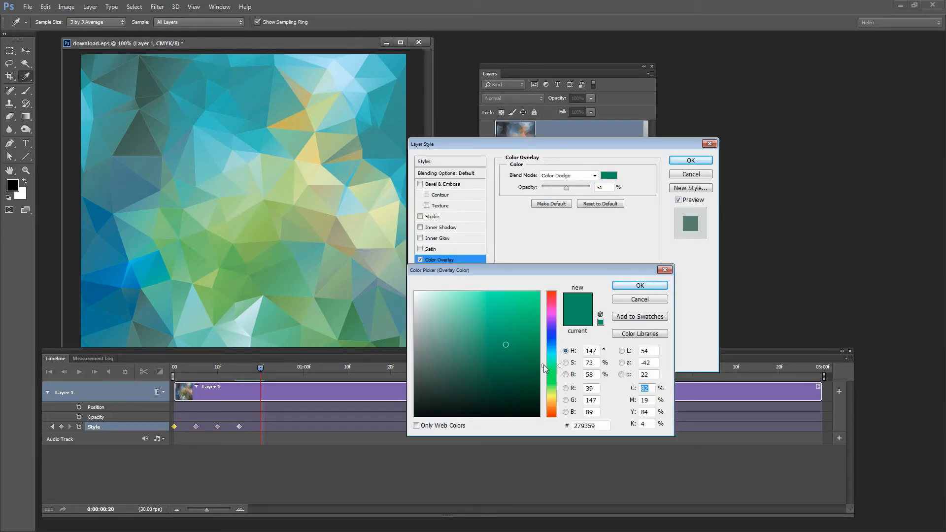
{"action": "left_click_drag", "start_coordinate": [545, 368], "coordinate": [545, 380]}
{"action": "left_click_drag", "start_coordinate": [508, 347], "coordinate": [511, 336]}
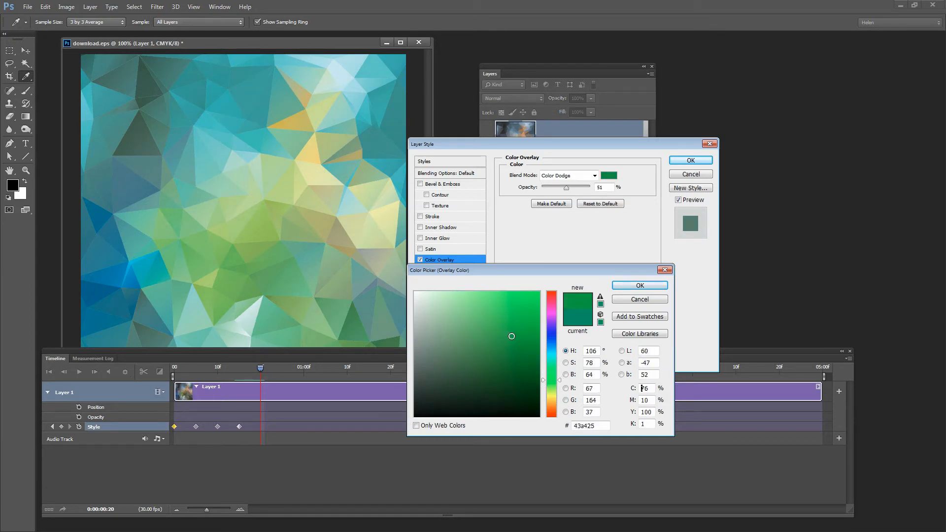
{"action": "left_click", "coordinate": [638, 285]}
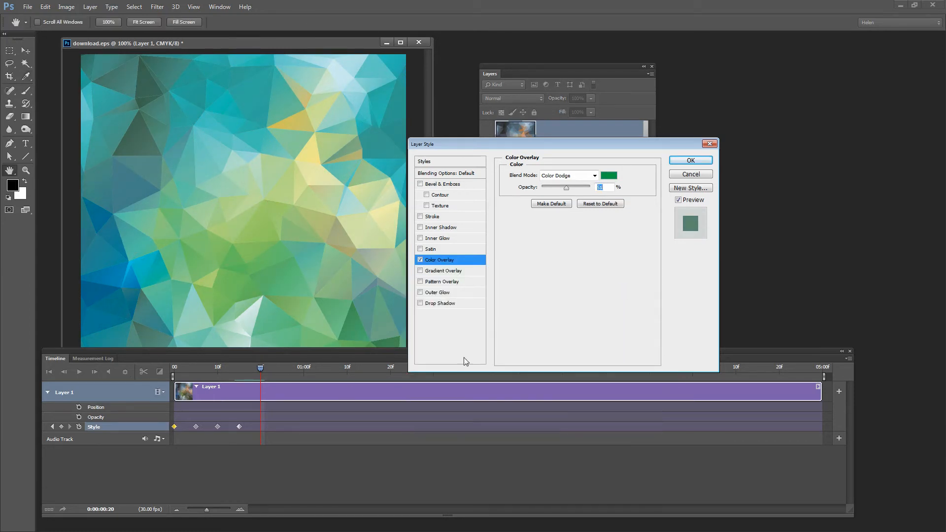
{"action": "left_click", "coordinate": [691, 160]}
{"action": "key", "text": "c"}
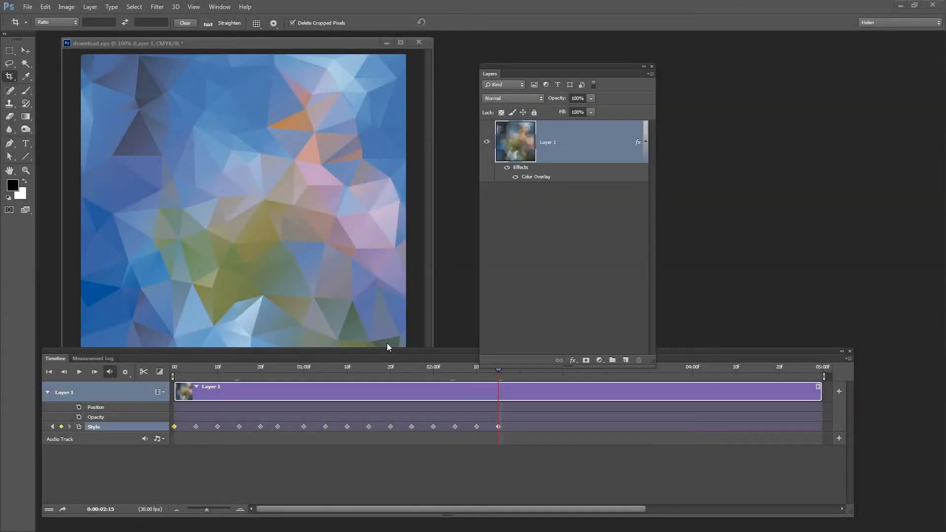
Check the Color Overlay color used at the last Style keyframe, at 02:15 on the timeline
{"action": "left_click", "coordinate": [536, 176]}
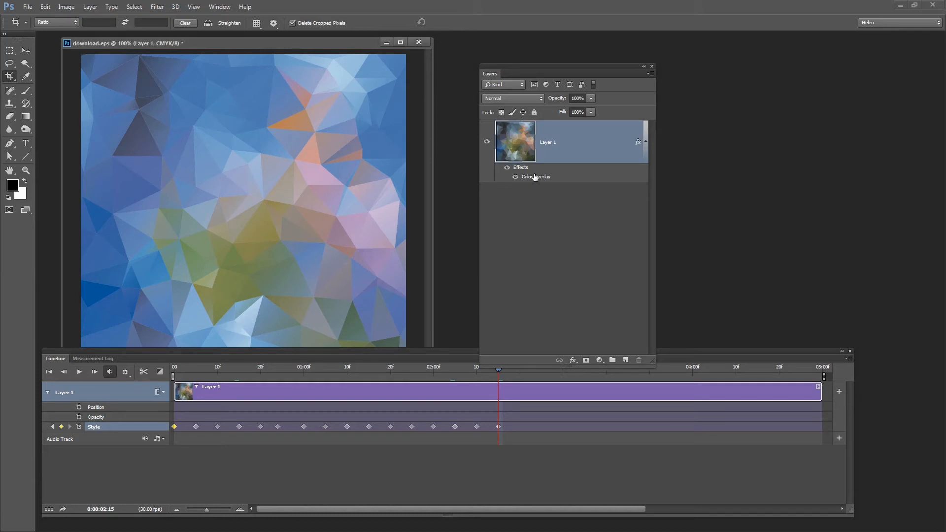
{"action": "double_click", "coordinate": [532, 179]}
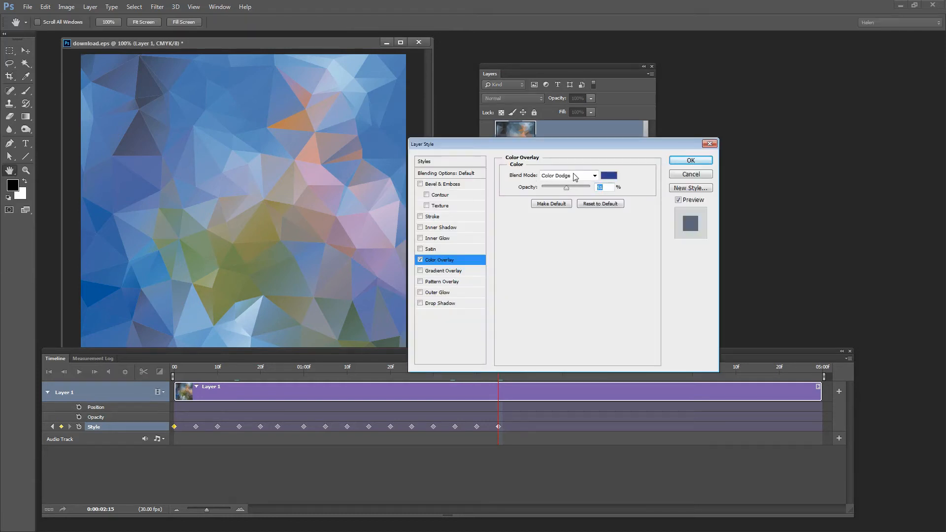
{"action": "left_click", "coordinate": [609, 176]}
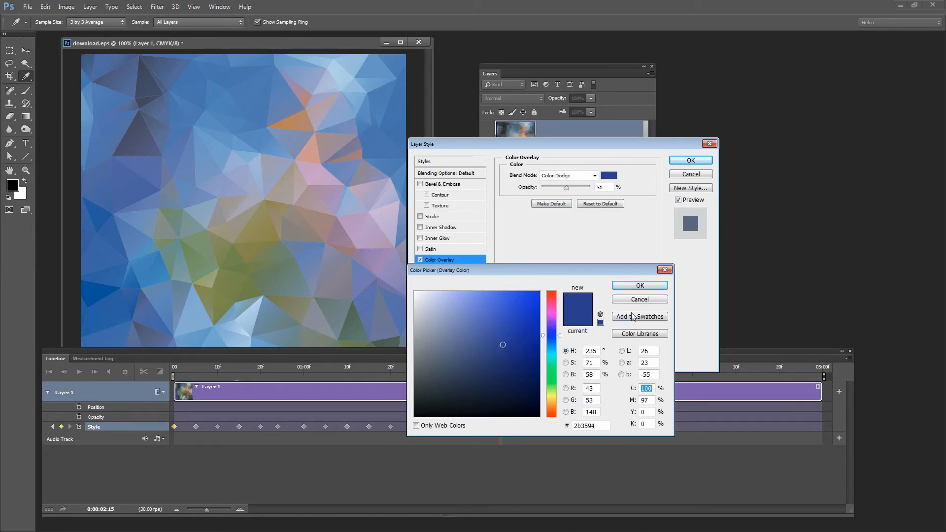
{"action": "left_click", "coordinate": [640, 287]}
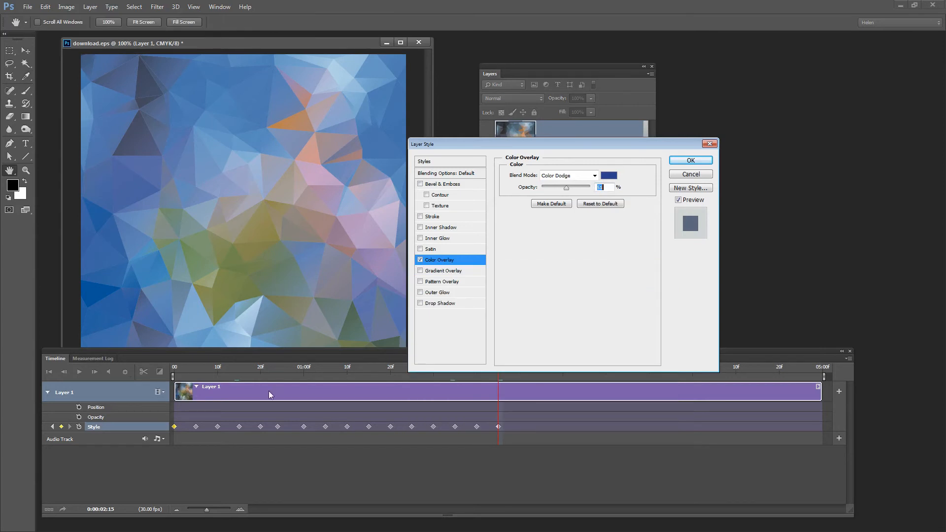
{"action": "left_click", "coordinate": [691, 161]}
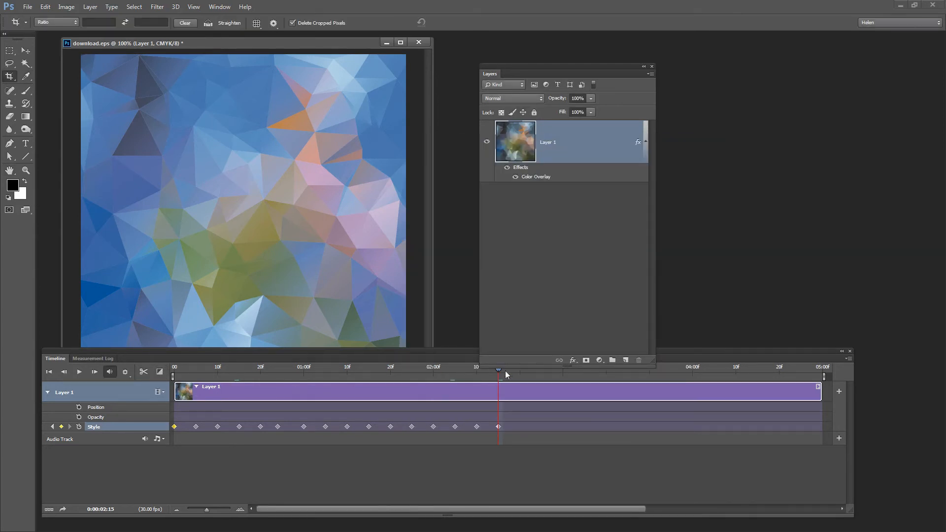
Move the Layers panel clear of the timeline and trim the end of the Layer 1 clip to 02:20
{"action": "left_click_drag", "start_coordinate": [550, 75], "coordinate": [572, 49]}
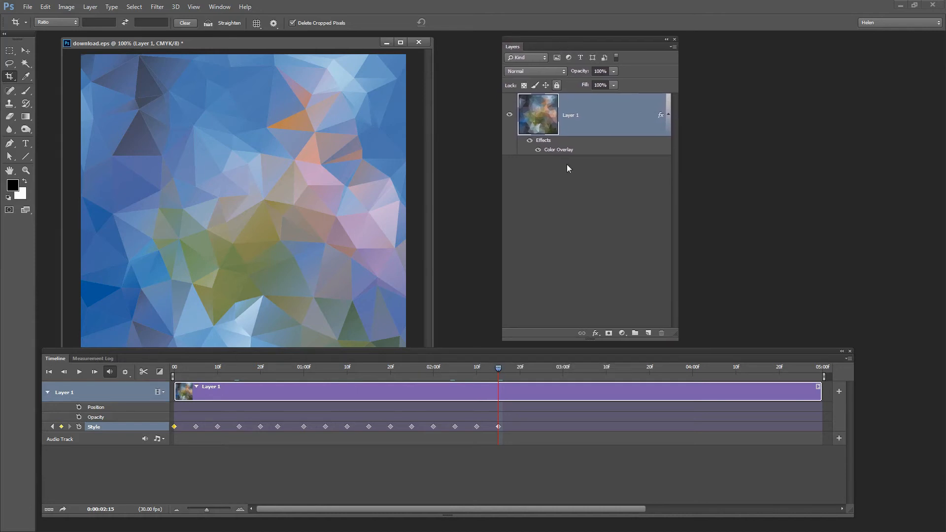
{"action": "left_click_drag", "start_coordinate": [500, 370], "coordinate": [521, 373]}
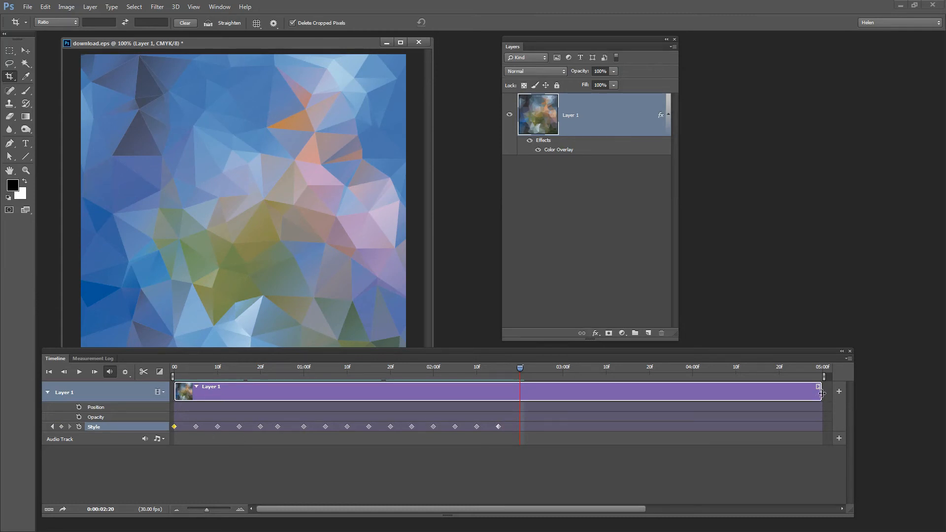
{"action": "left_click_drag", "start_coordinate": [821, 393], "coordinate": [518, 394]}
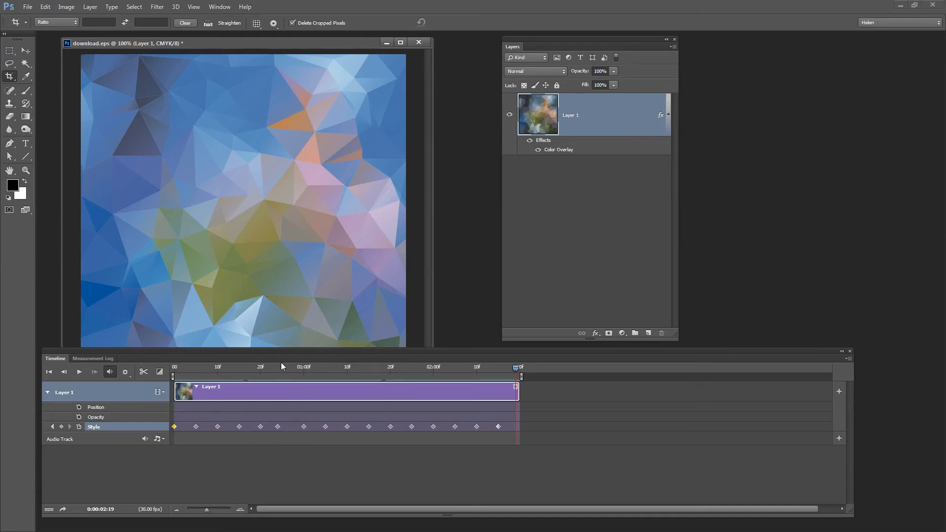
Set up a QuickTime video render named colorchange with the Animation Medium Quality preset
{"action": "left_click_drag", "start_coordinate": [279, 350], "coordinate": [299, 352]}
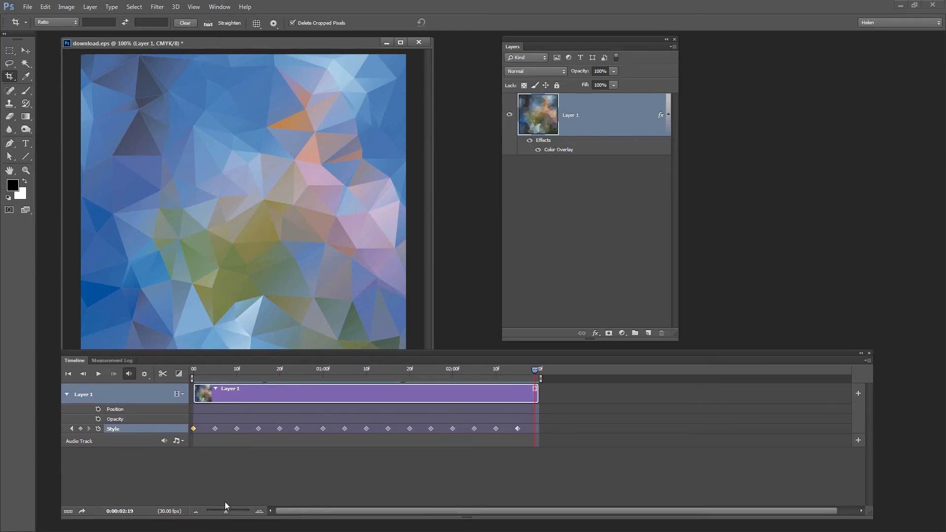
{"action": "left_click", "coordinate": [83, 512]}
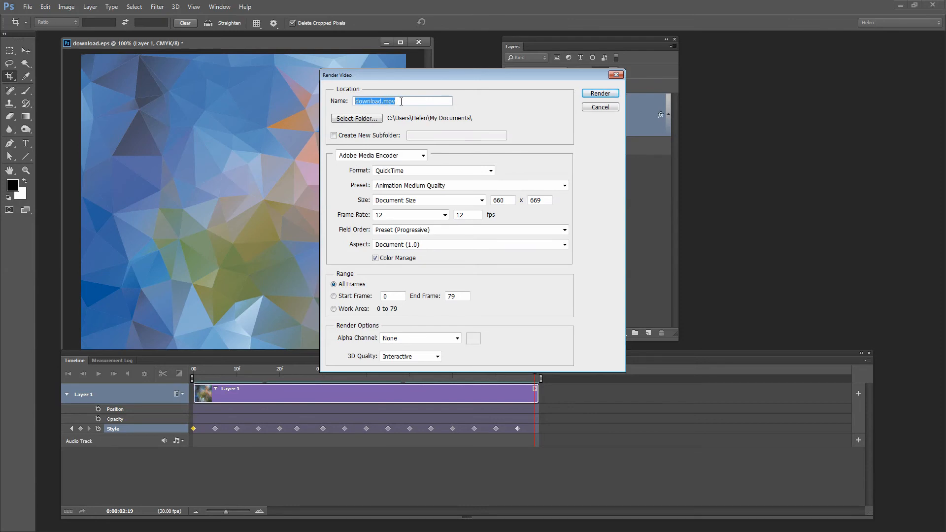
{"action": "type", "text": "d"}
{"action": "type", "text": "olorchange"}
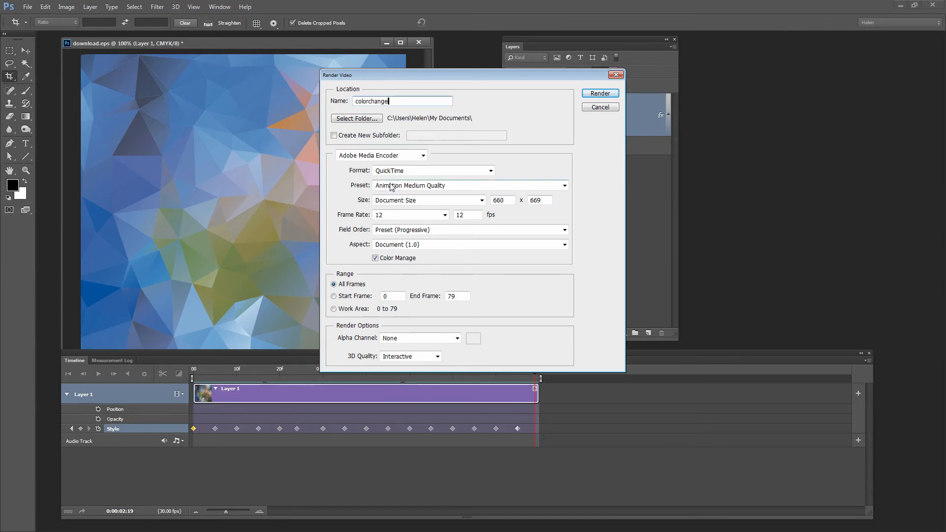
{"action": "left_click", "coordinate": [444, 187]}
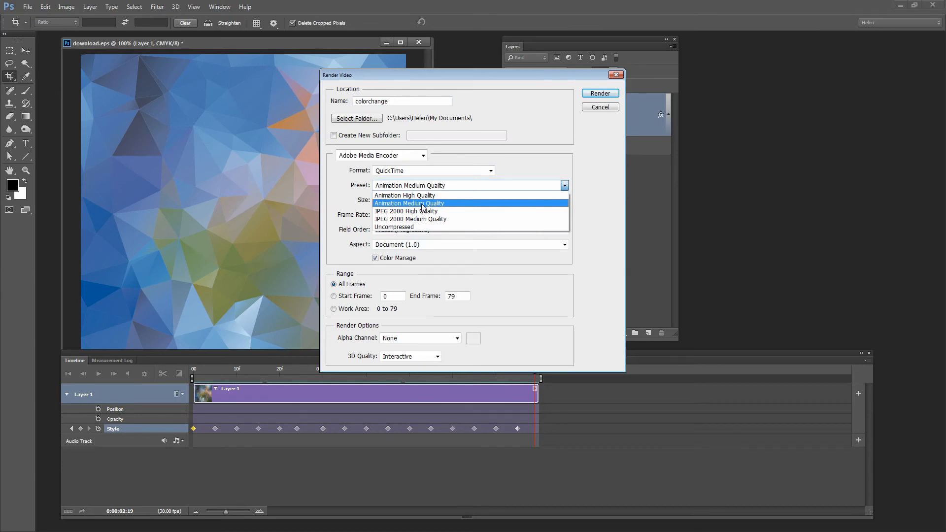
{"action": "left_click", "coordinate": [421, 204]}
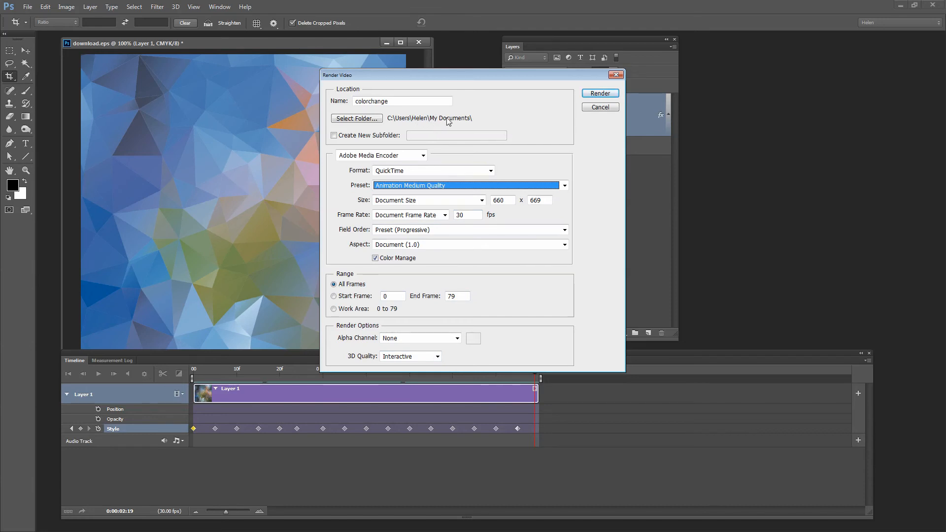
Render the colorchange video, play the finished movie twice in the media player, and minimize the player
{"action": "left_click", "coordinate": [600, 94]}
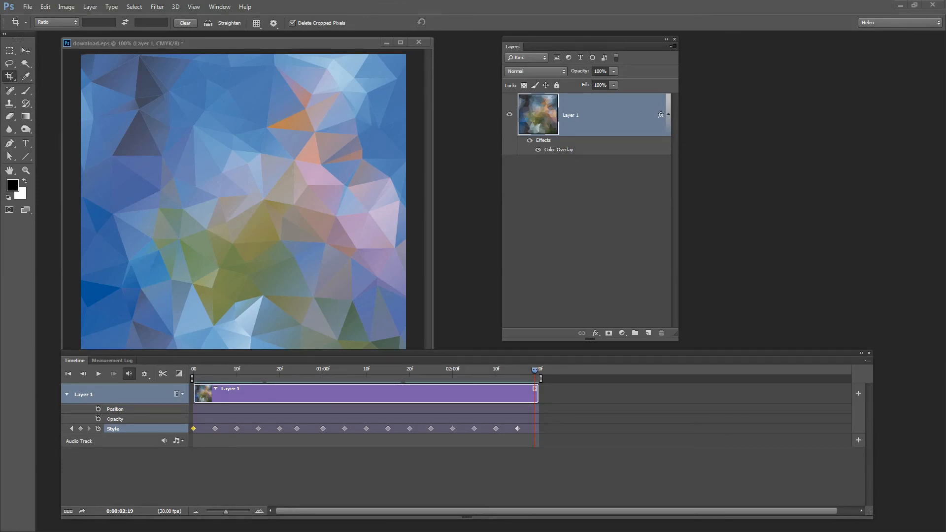
{"action": "left_click_drag", "start_coordinate": [339, 25], "coordinate": [490, 34]}
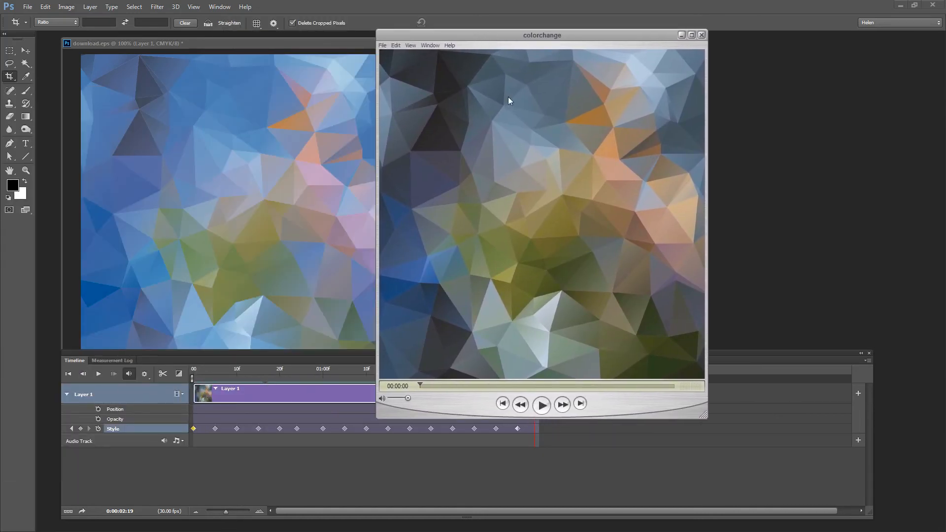
{"action": "left_click", "coordinate": [542, 405]}
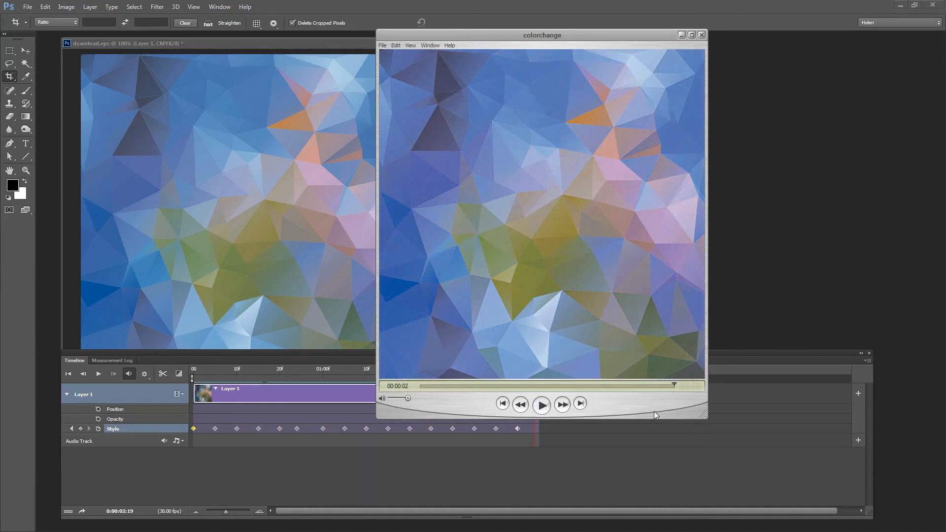
{"action": "left_click", "coordinate": [540, 407]}
{"action": "left_click_drag", "start_coordinate": [597, 34], "coordinate": [697, 74]}
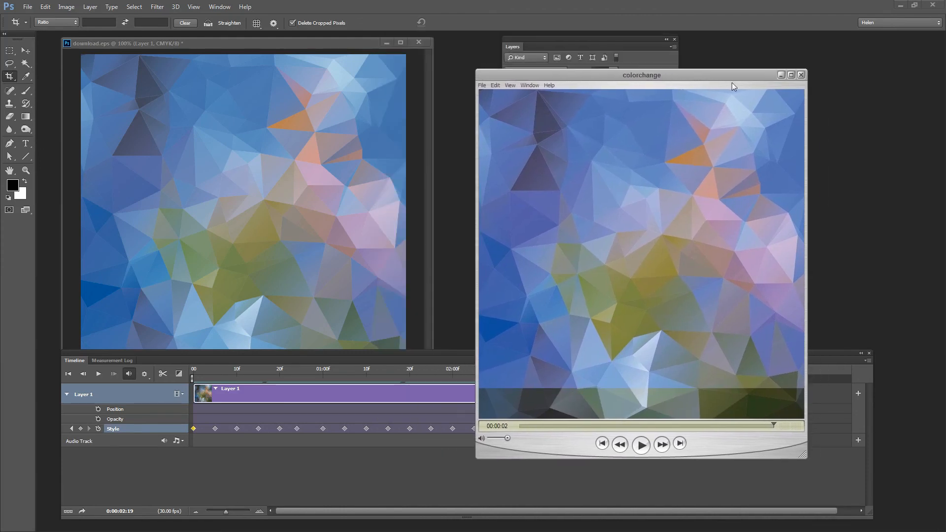
{"action": "left_click", "coordinate": [779, 75]}
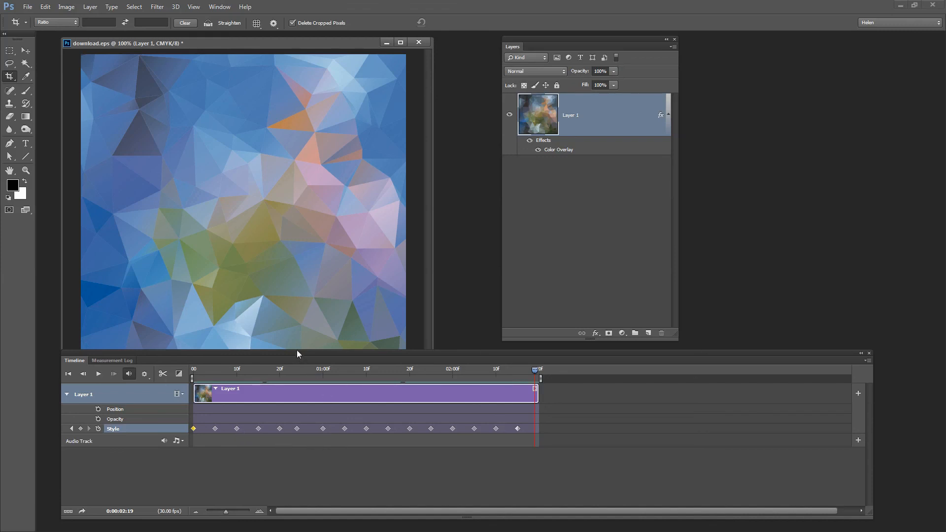
Move the Timeline panel down to uncover the whole image, preview the color animation, and stop the playback
{"action": "left_click_drag", "start_coordinate": [297, 350], "coordinate": [279, 387]}
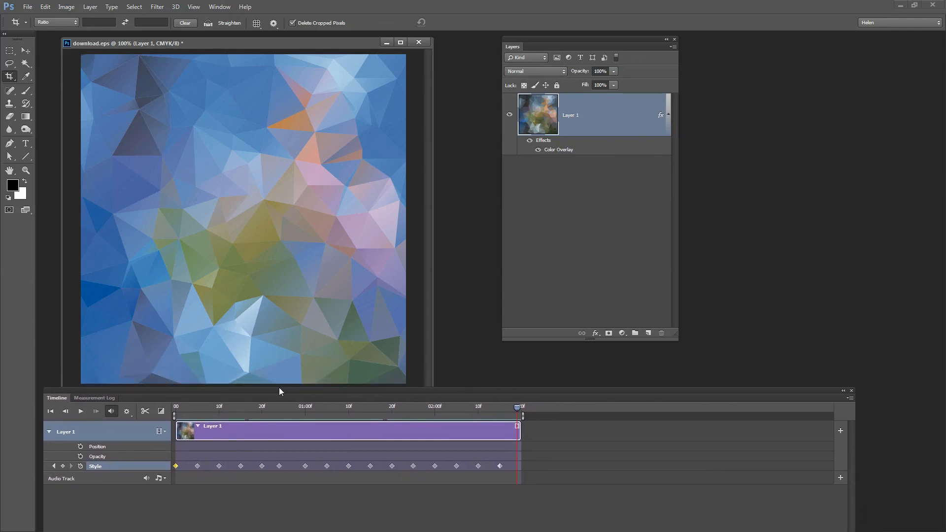
{"action": "left_click", "coordinate": [82, 411]}
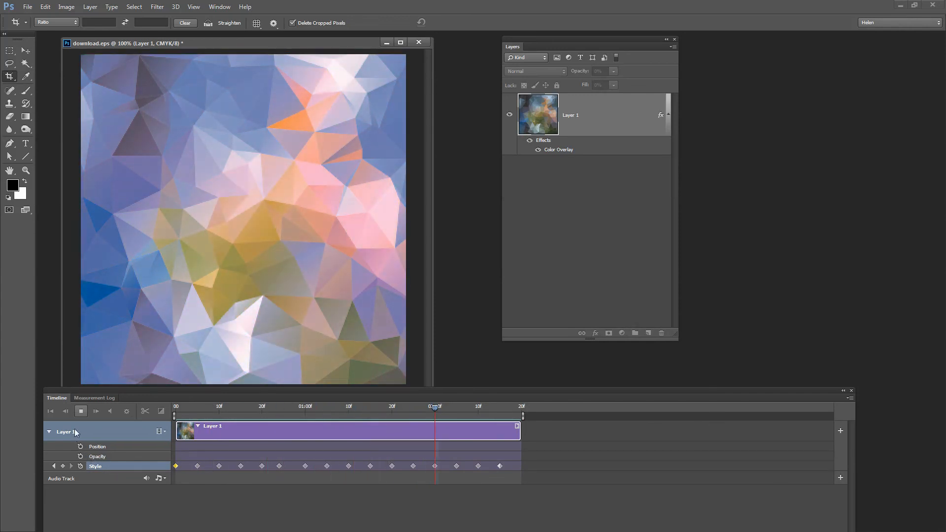
{"action": "key", "text": "space"}
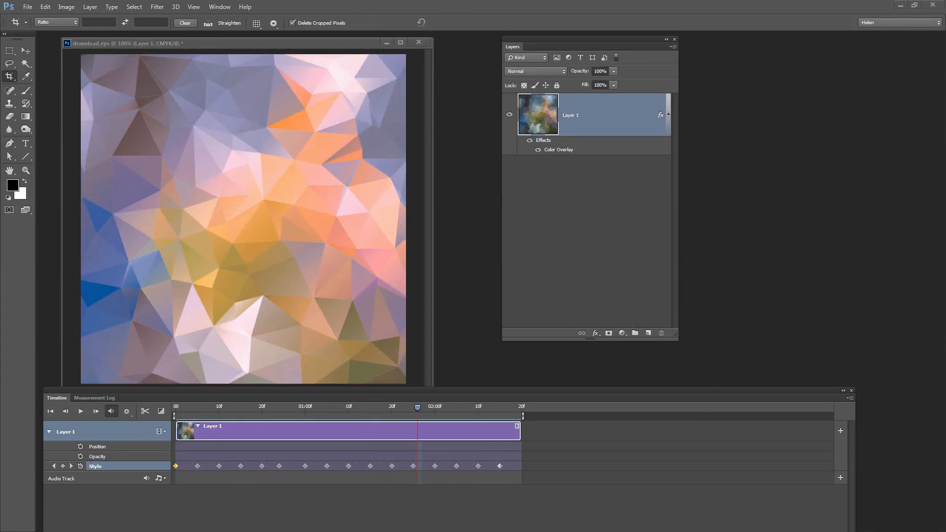